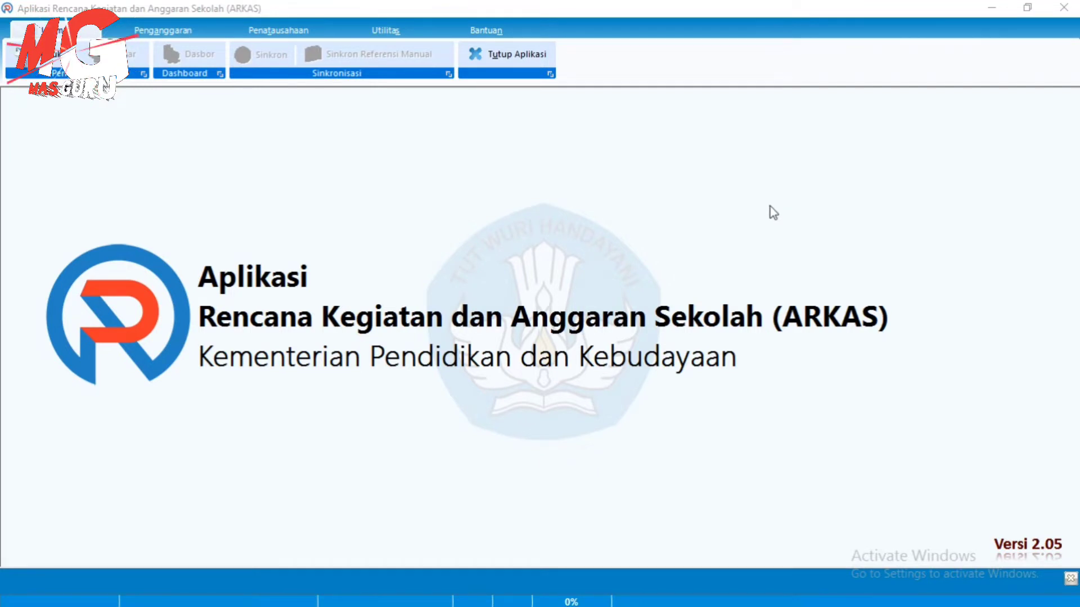
Switch from the ARKAS 2.05 window to File Explorer showing the FSCapture82 folder
{"action": "mouse_move", "coordinate": [365, 602]}
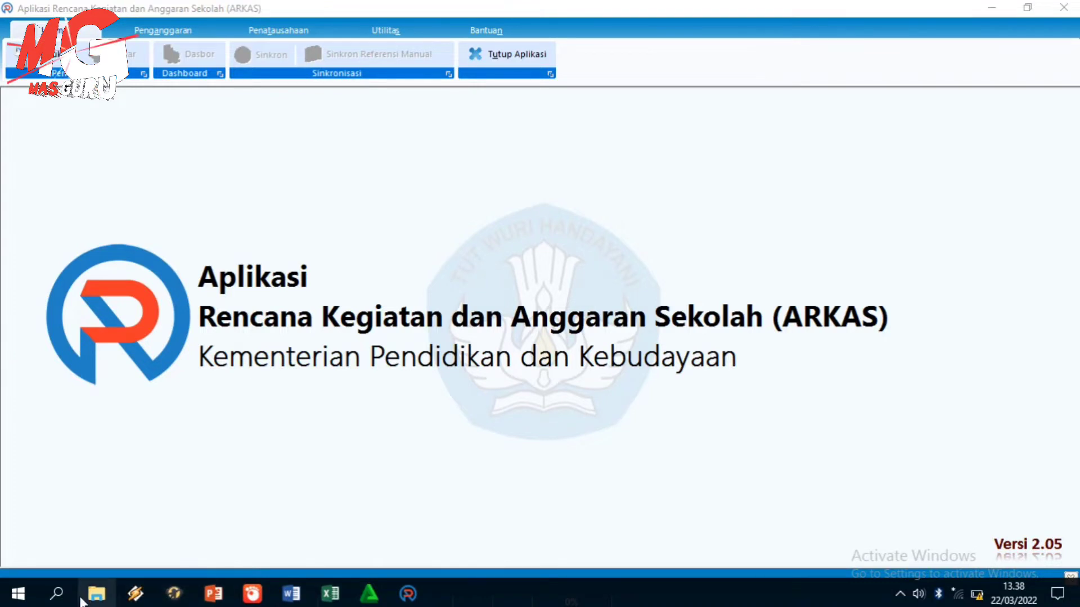
{"action": "left_click", "coordinate": [97, 595]}
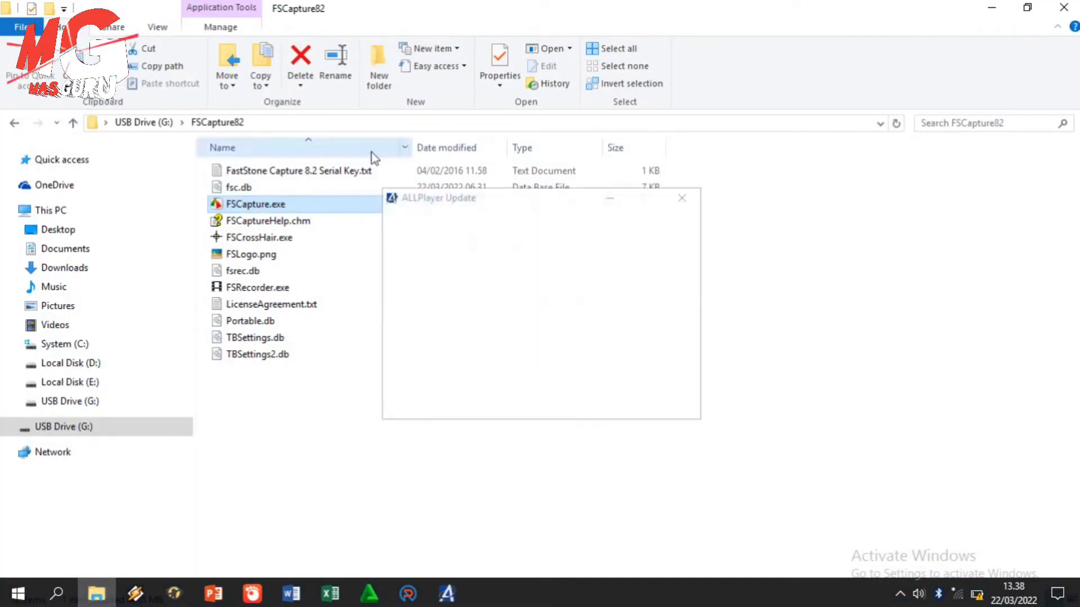
Navigate File Explorer from This PC to the AppData Roaming folder using %appdata%
{"action": "left_click", "coordinate": [51, 212]}
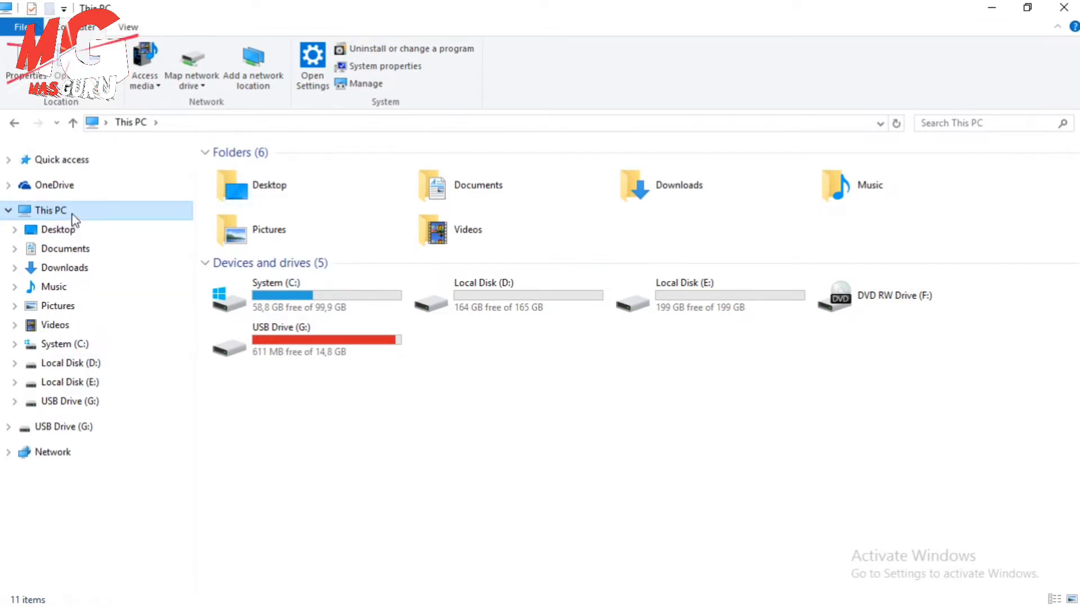
{"action": "left_click", "coordinate": [156, 122]}
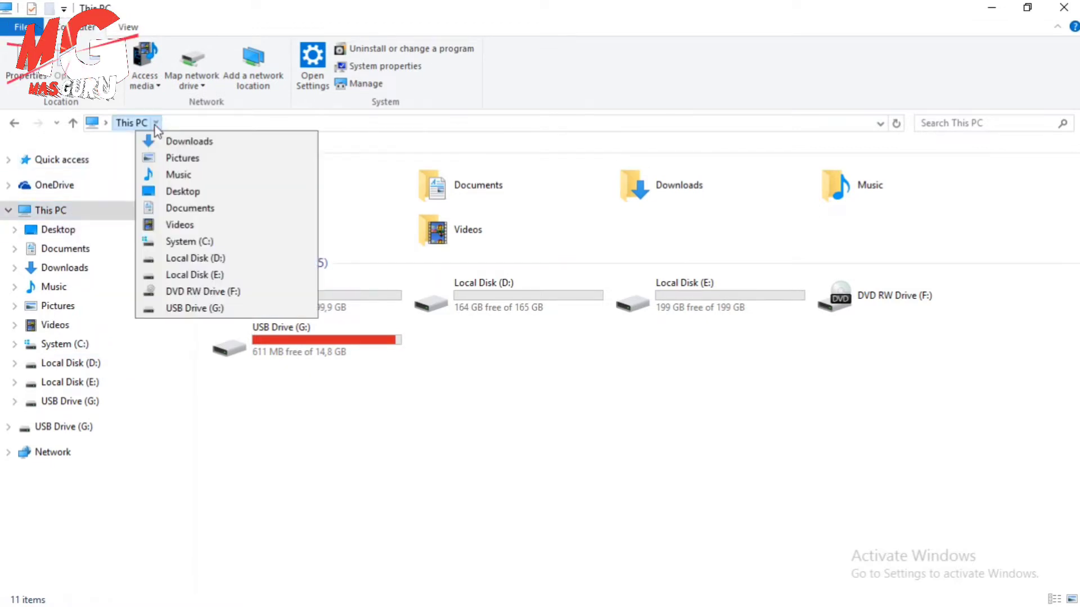
{"action": "left_click", "coordinate": [175, 123]}
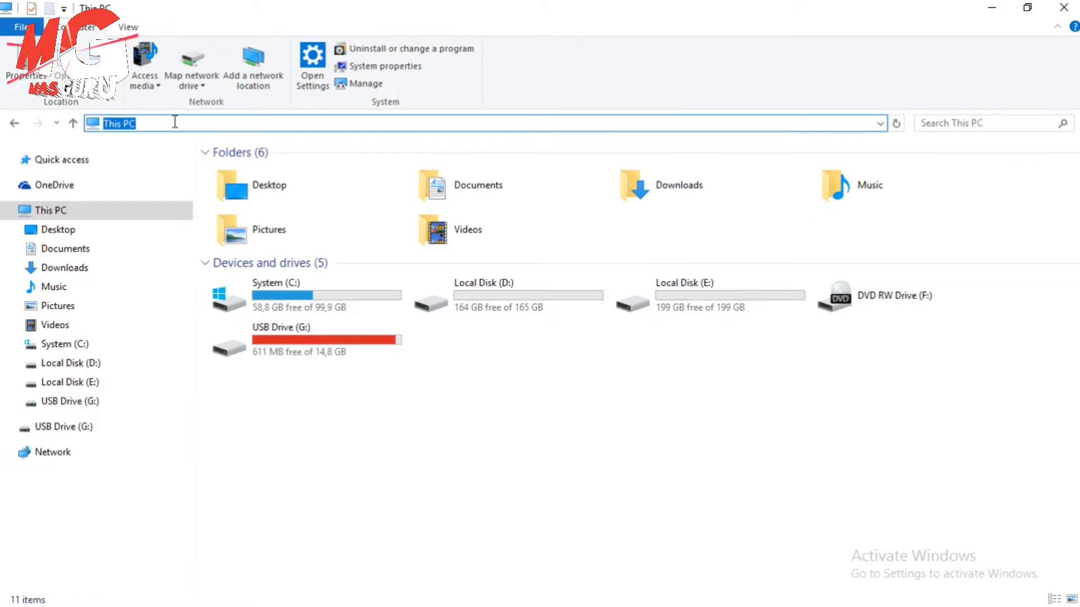
{"action": "type", "text": "%appdata%"}
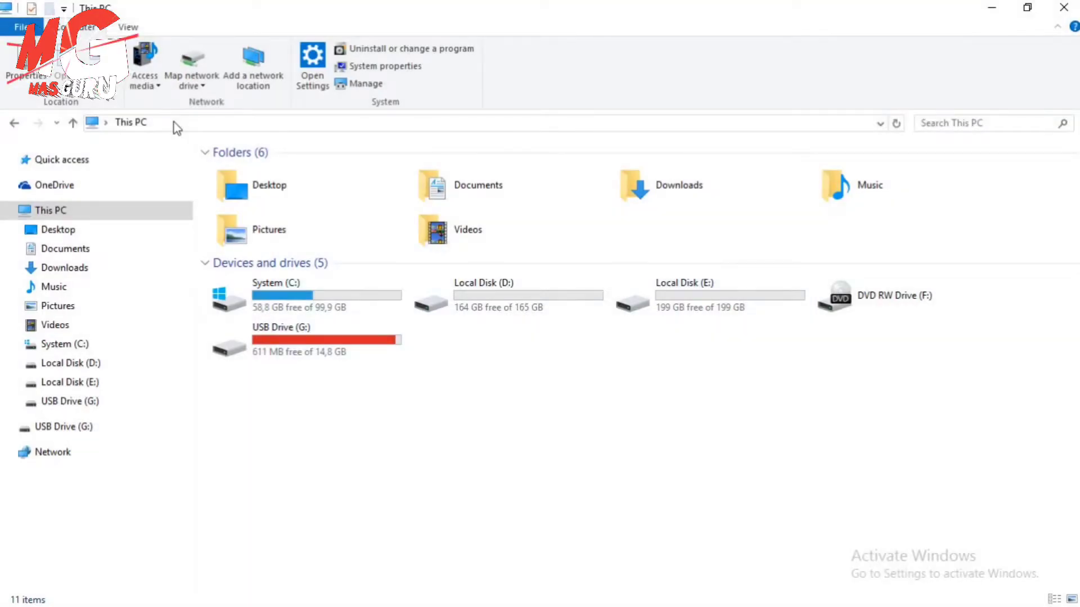
{"action": "left_click", "coordinate": [168, 122]}
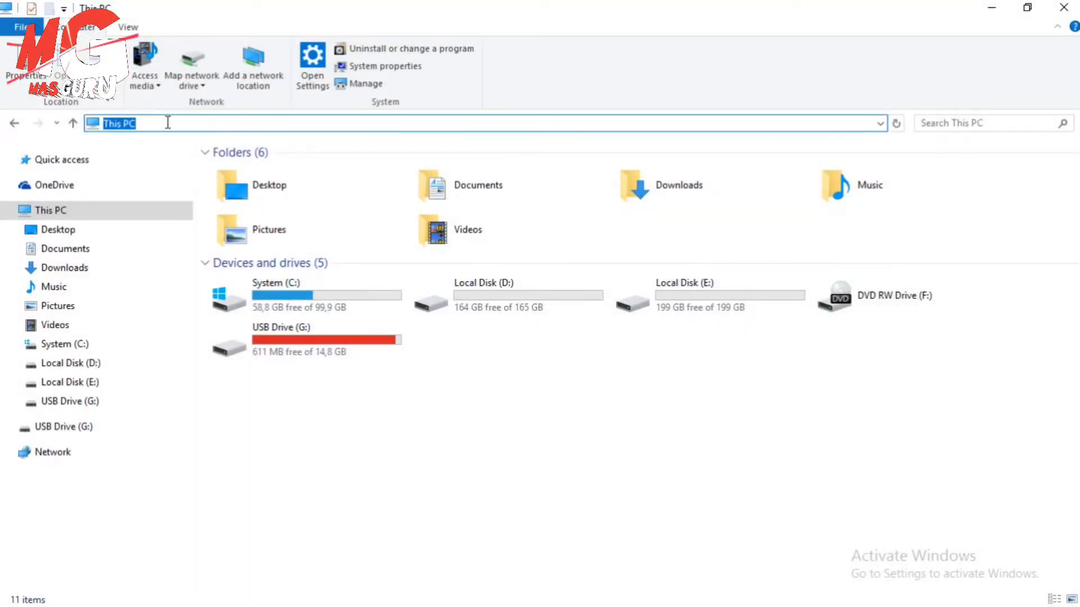
{"action": "type", "text": "%appdata%"}
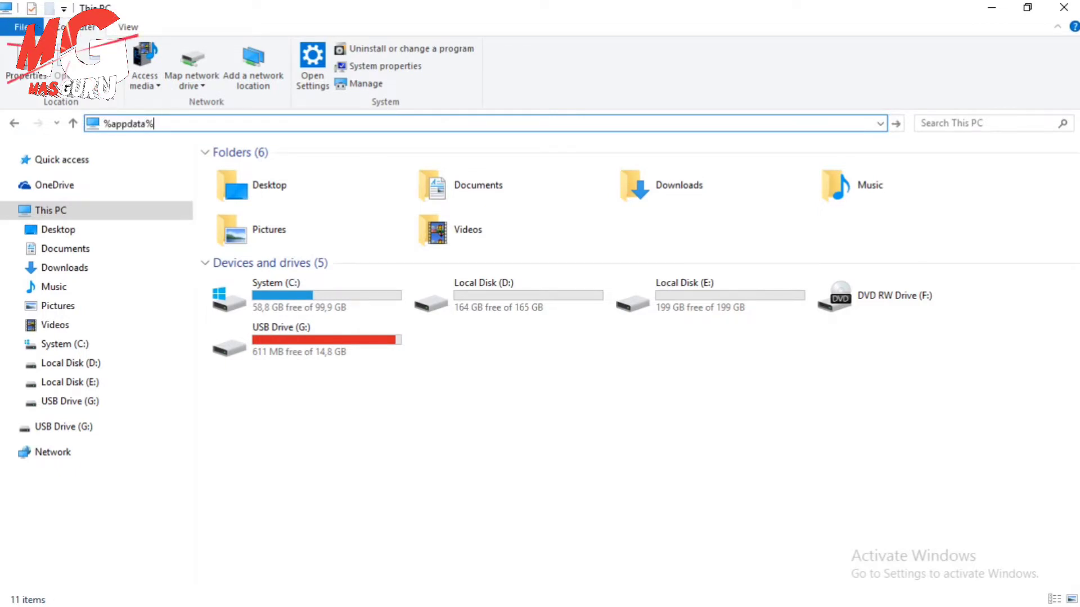
{"action": "key", "text": "Return"}
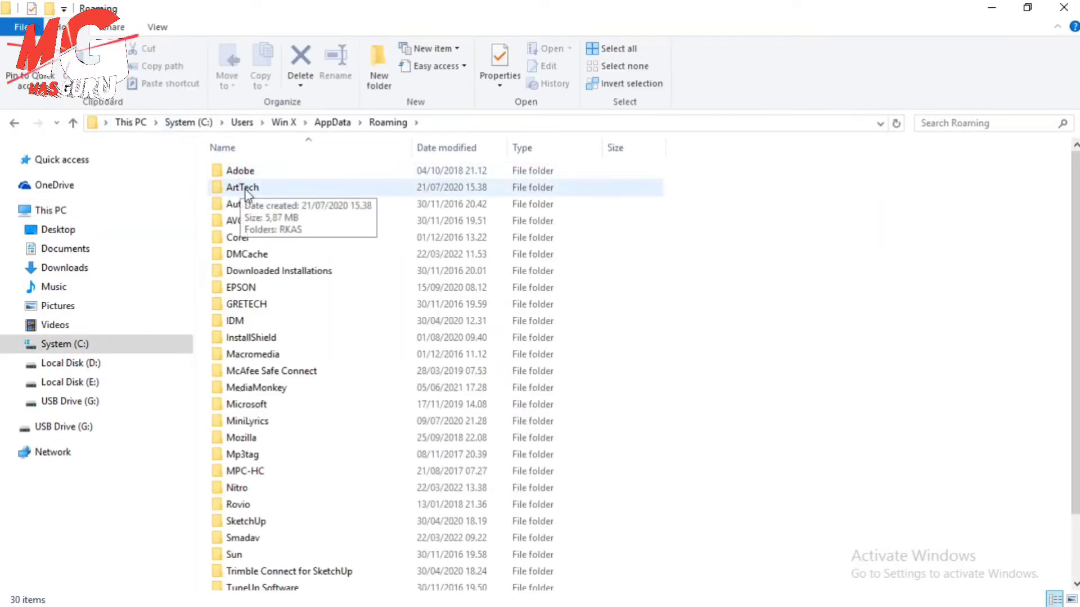
Open ArtTech\RKAS and copy the 4,057 KB RKASClient2020.db database file
{"action": "left_click", "coordinate": [258, 189]}
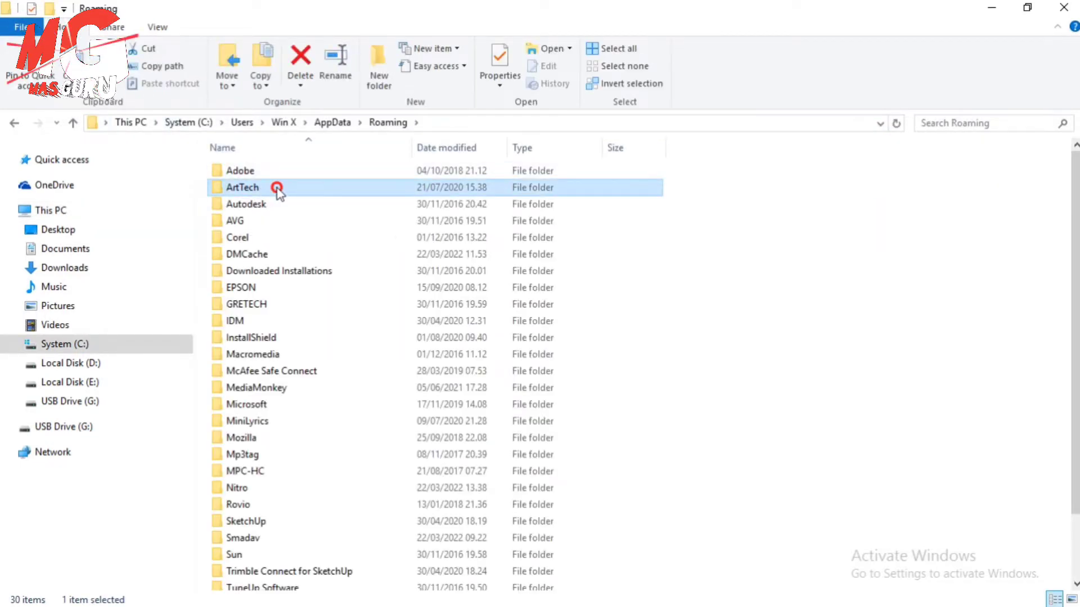
{"action": "double_click", "coordinate": [278, 187]}
{"action": "left_click", "coordinate": [247, 173]}
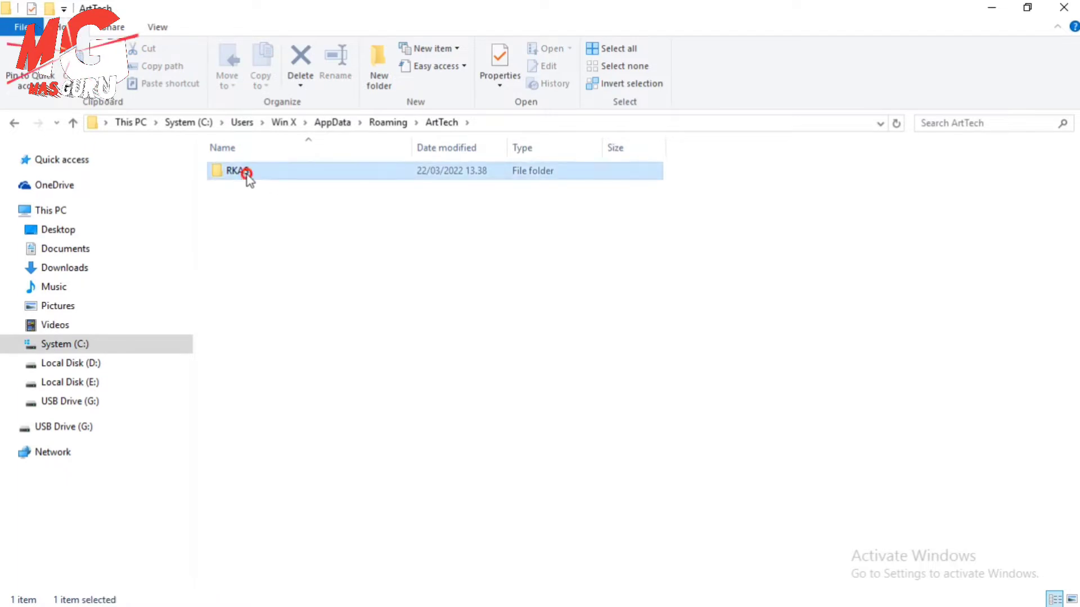
{"action": "double_click", "coordinate": [248, 173]}
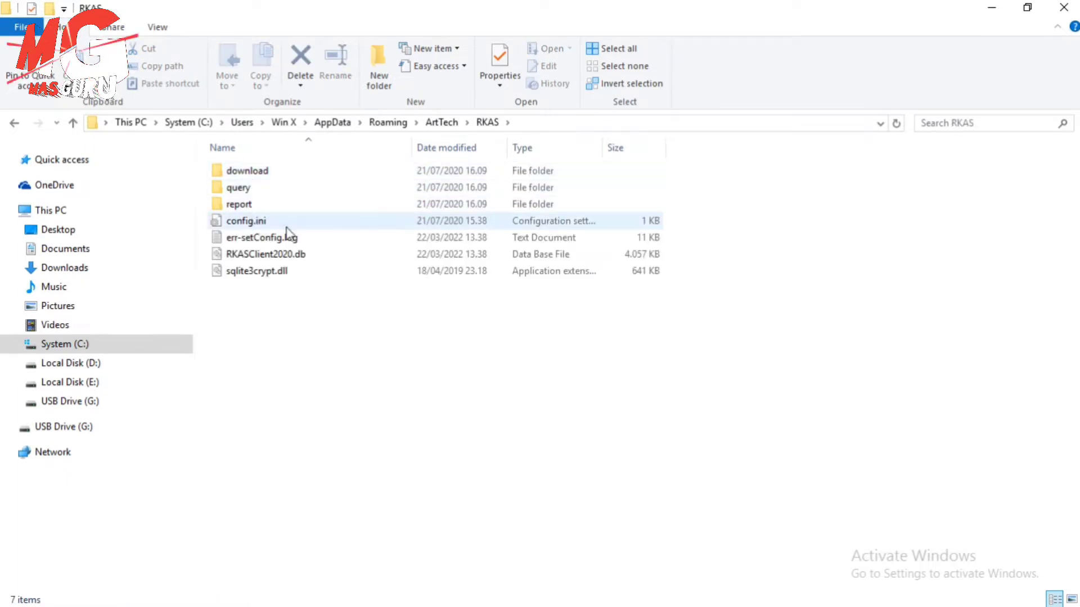
{"action": "left_click", "coordinate": [280, 255]}
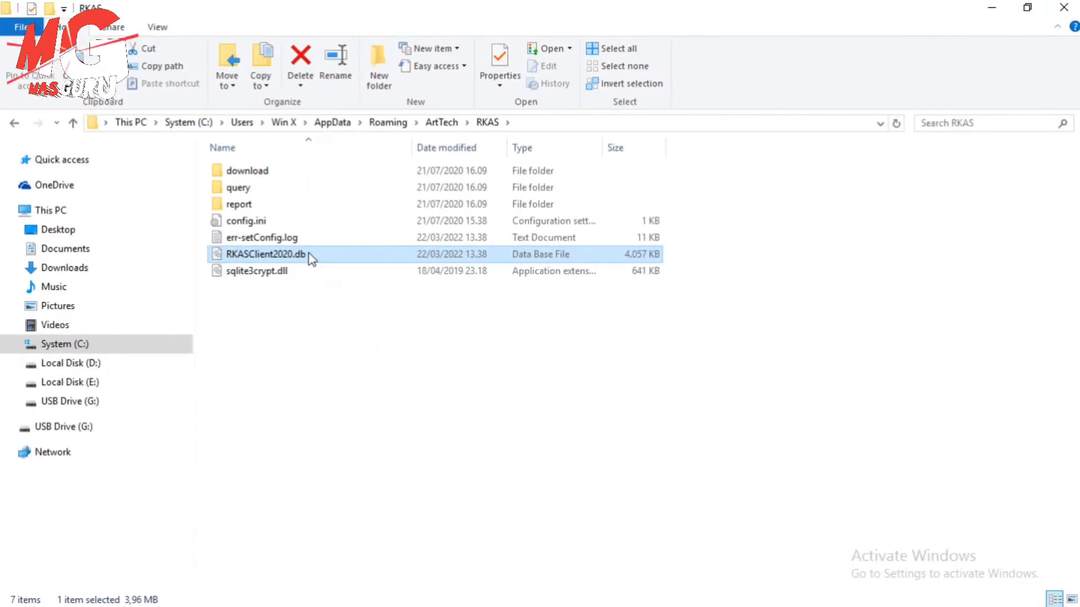
{"action": "right_click", "coordinate": [309, 254]}
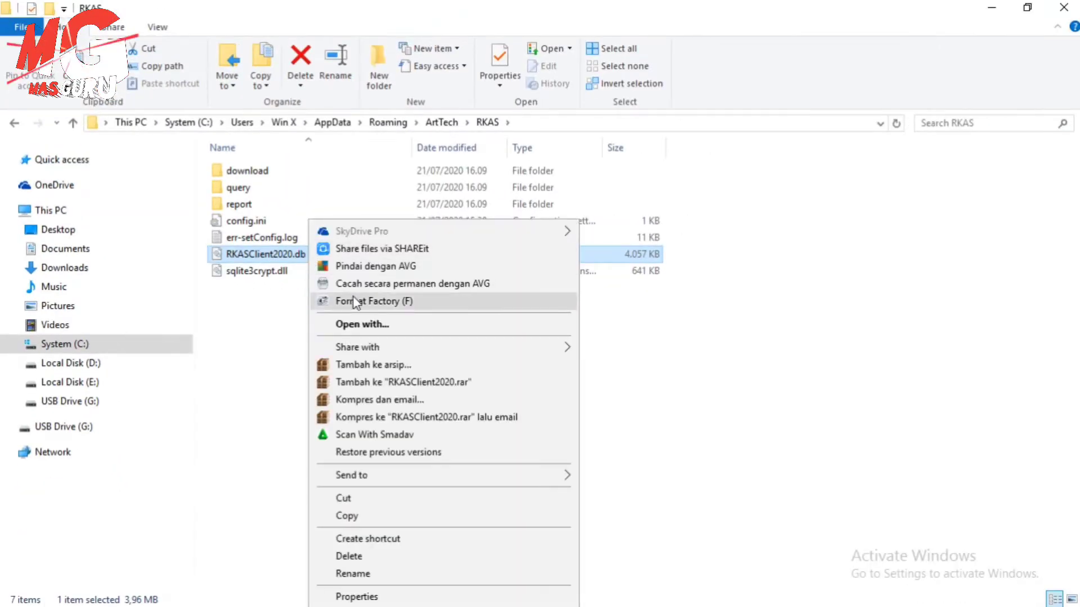
{"action": "left_click", "coordinate": [364, 516]}
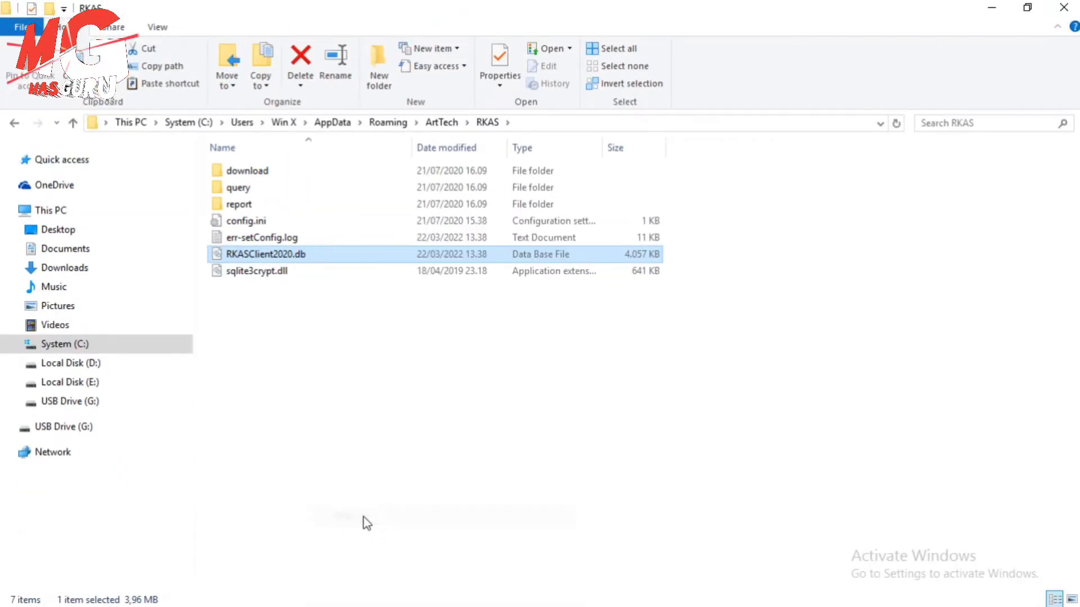
Paste RKASClient2020.db into the RKAS folder on USB Drive (G:)
{"action": "left_click", "coordinate": [119, 431]}
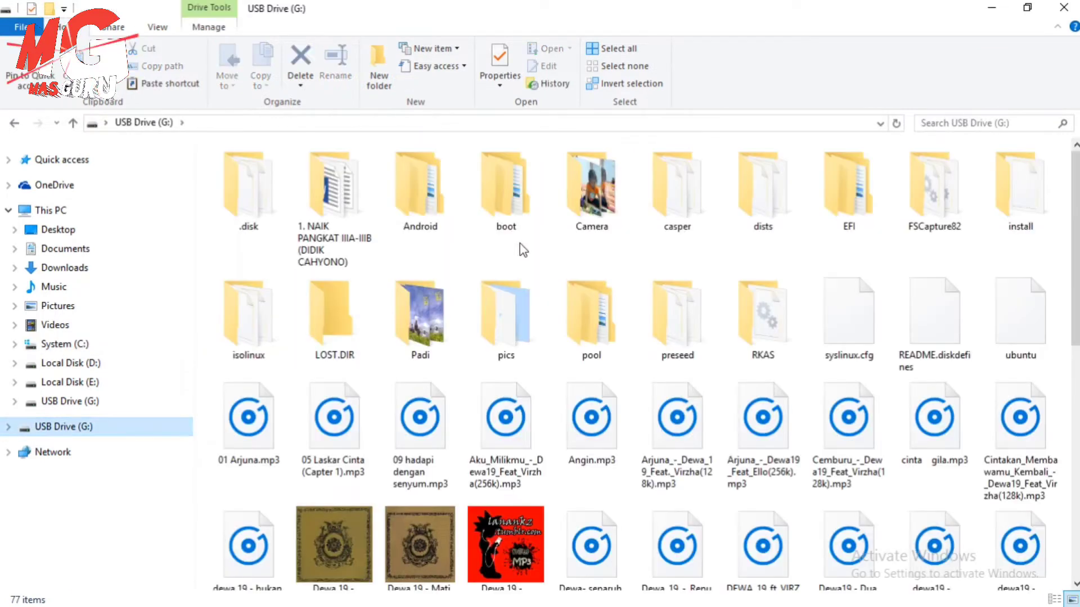
{"action": "double_click", "coordinate": [747, 310]}
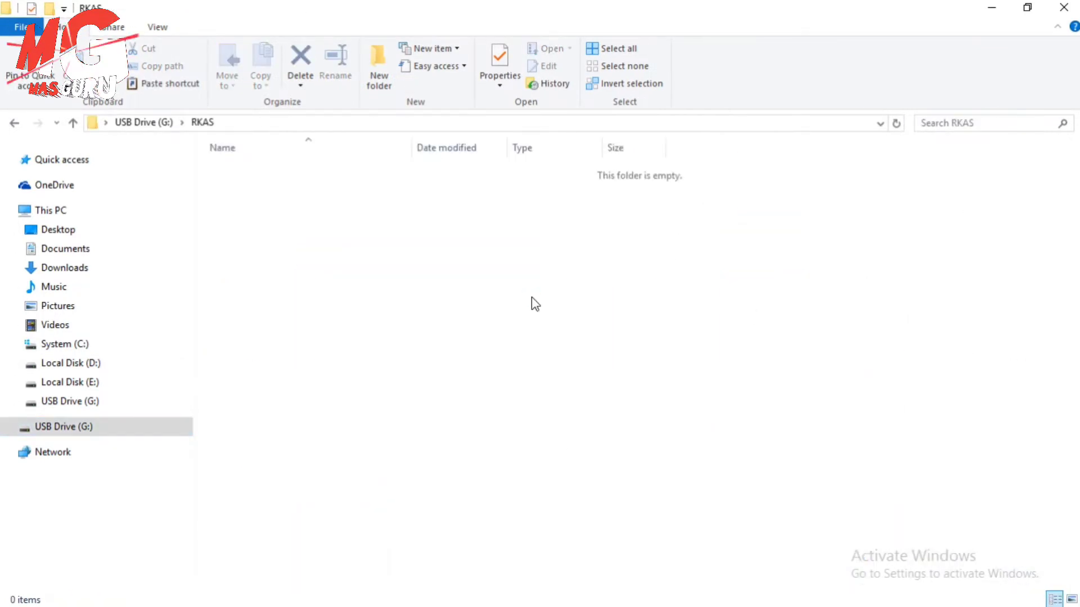
{"action": "key", "text": "ctrl+v"}
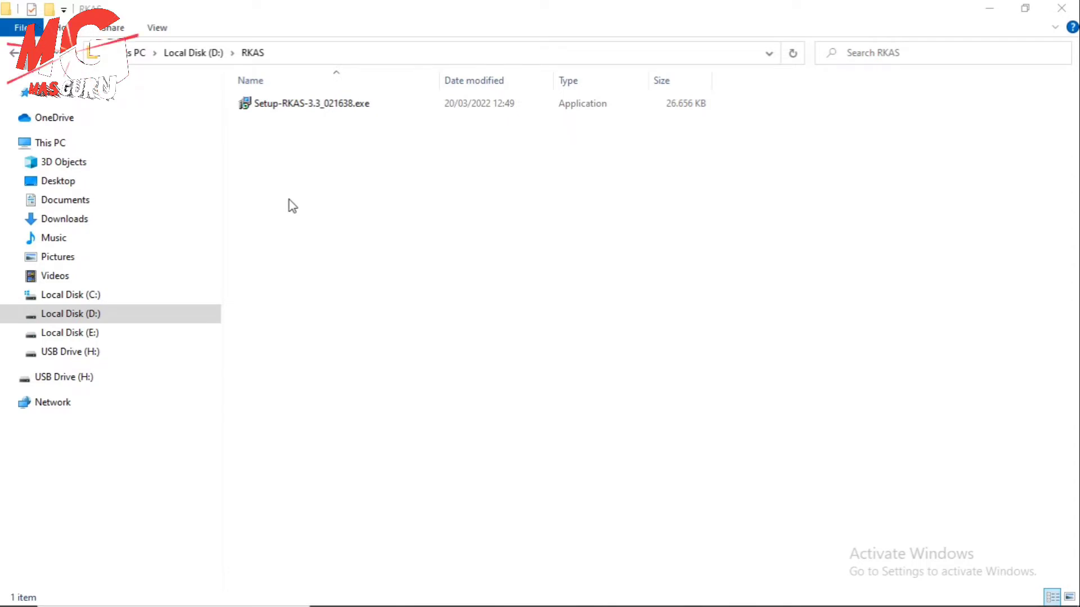
Install ARKAS 3.3 from Setup-RKAS-3.3_021638.exe with a desktop shortcut
{"action": "left_click", "coordinate": [307, 106]}
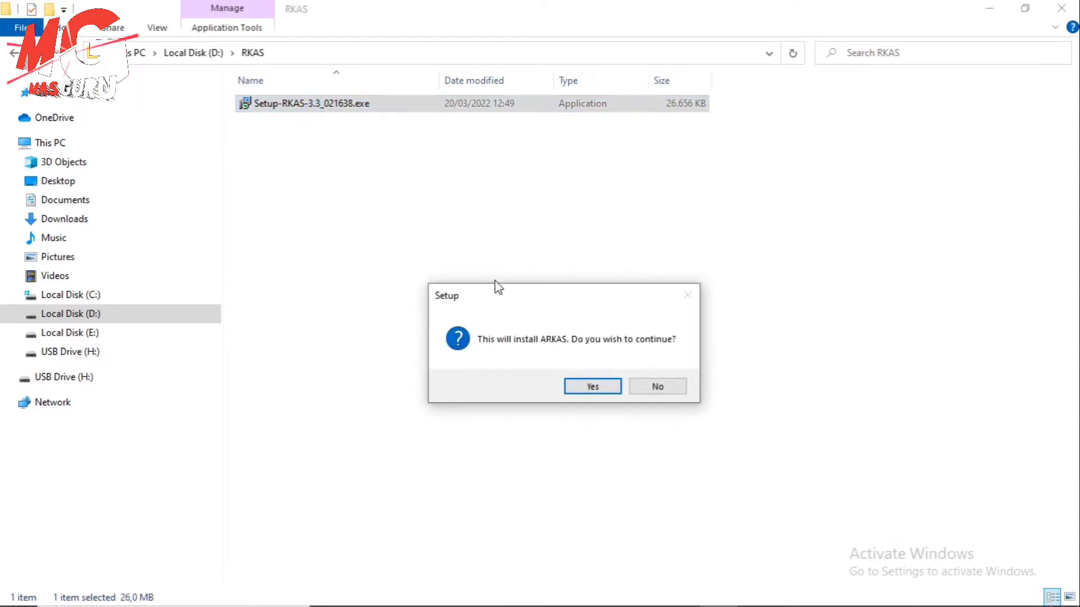
{"action": "left_click", "coordinate": [576, 387]}
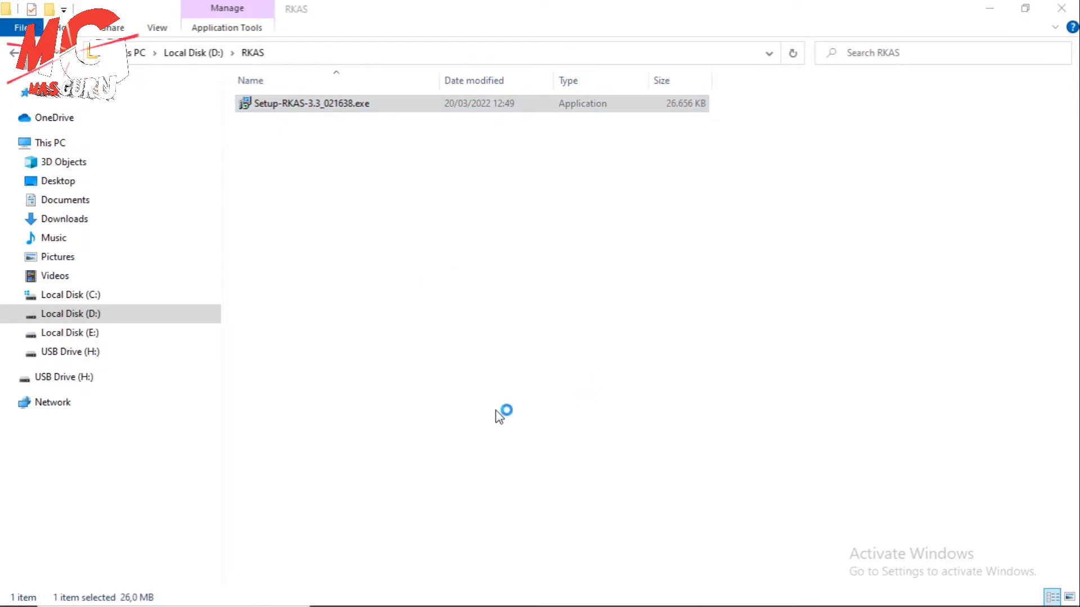
{"action": "left_click", "coordinate": [421, 278]}
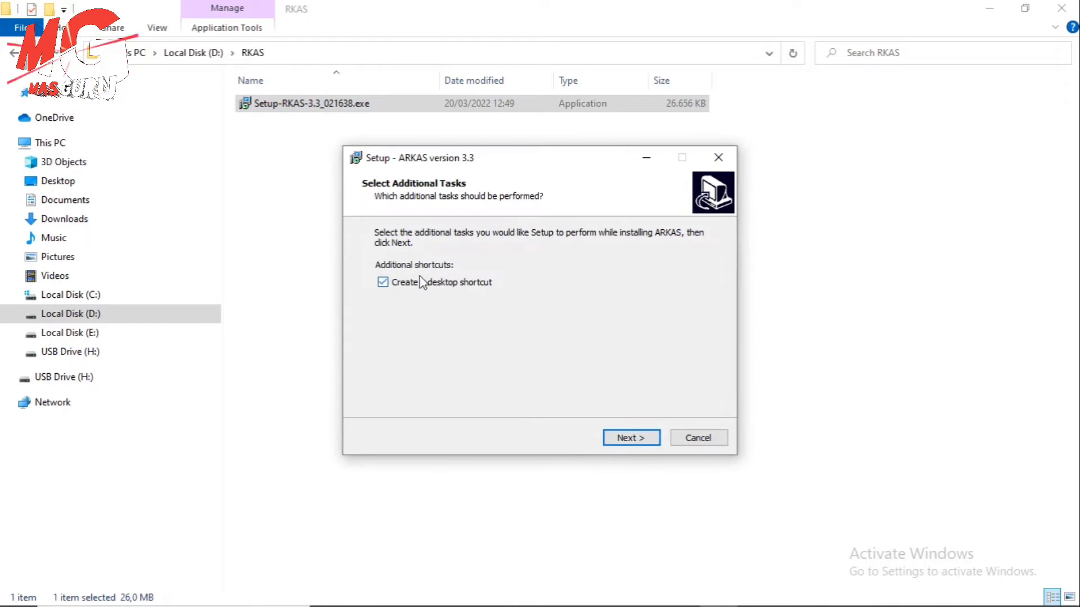
{"action": "left_click", "coordinate": [632, 440]}
{"action": "left_click", "coordinate": [635, 444]}
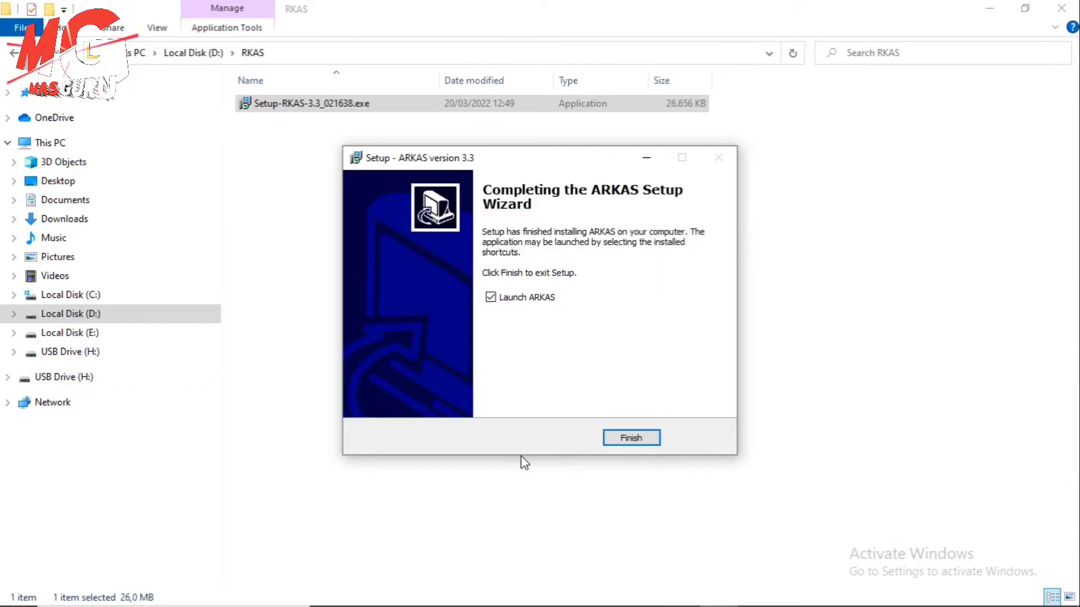
{"action": "left_click", "coordinate": [636, 443]}
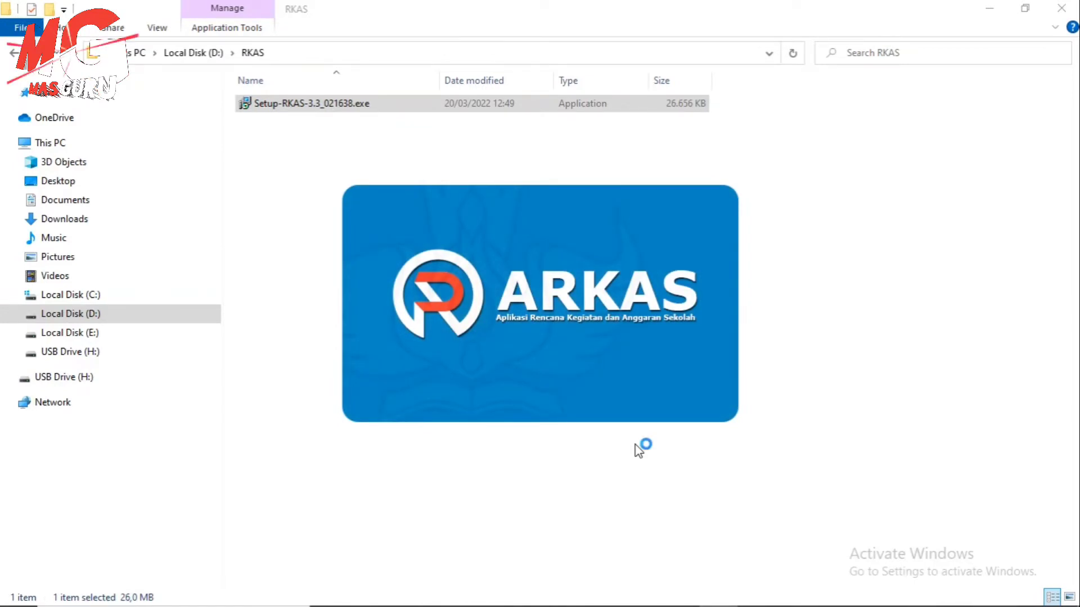
Move the newly launched ARKAS window aside, then quit ARKAS
{"action": "left_click_drag", "start_coordinate": [524, 58], "coordinate": [349, 98]}
{"action": "left_click", "coordinate": [850, 92]}
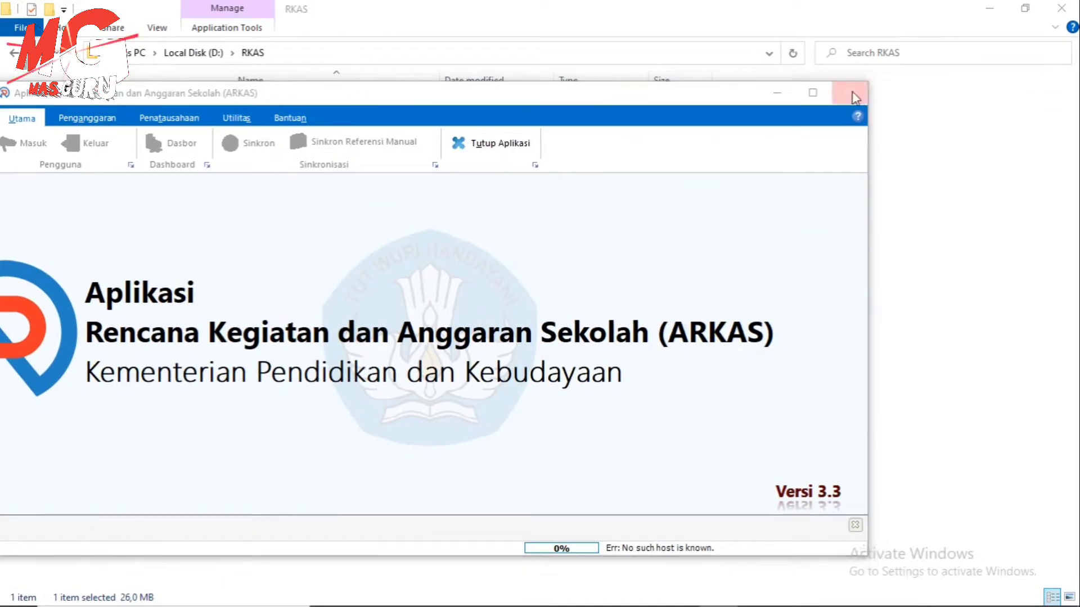
{"action": "left_click", "coordinate": [583, 316]}
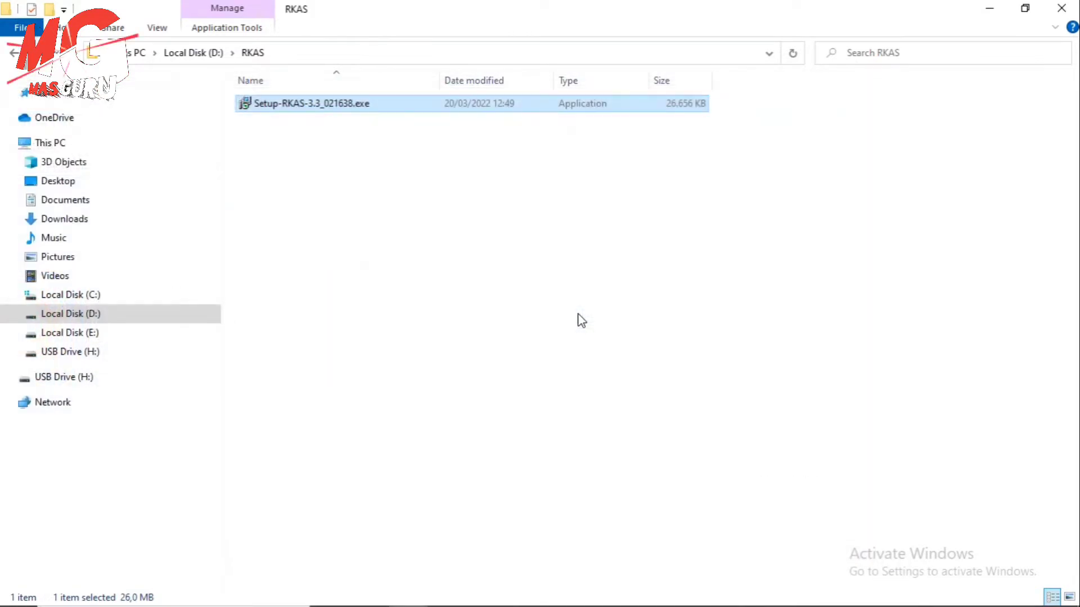
Copy RKASClient2020.db from the RKAS folder on USB Drive (H:)
{"action": "left_click", "coordinate": [101, 351]}
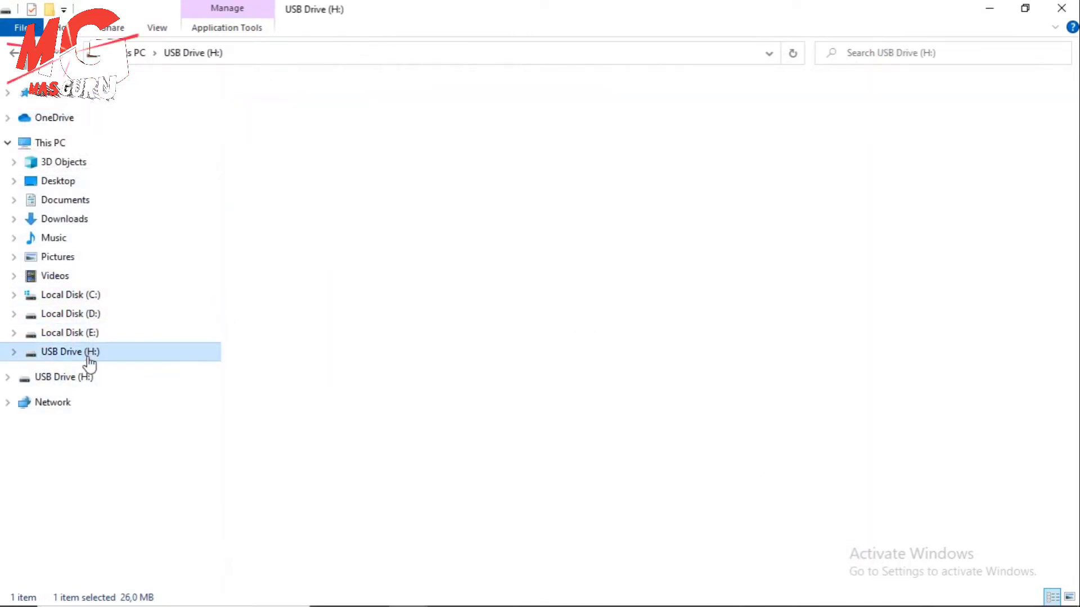
{"action": "double_click", "coordinate": [921, 247]}
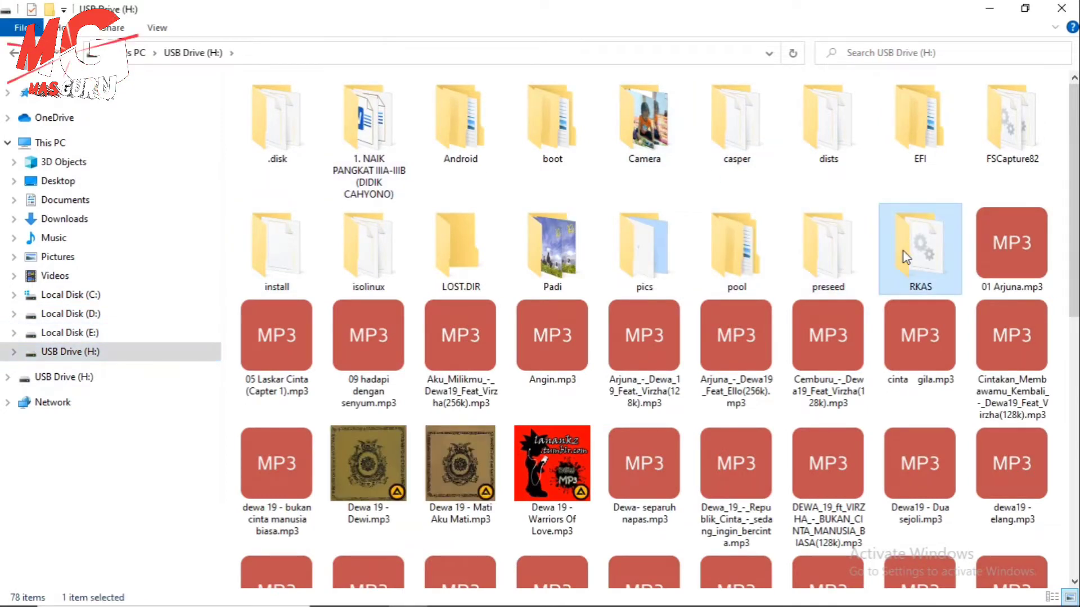
{"action": "left_click", "coordinate": [271, 105]}
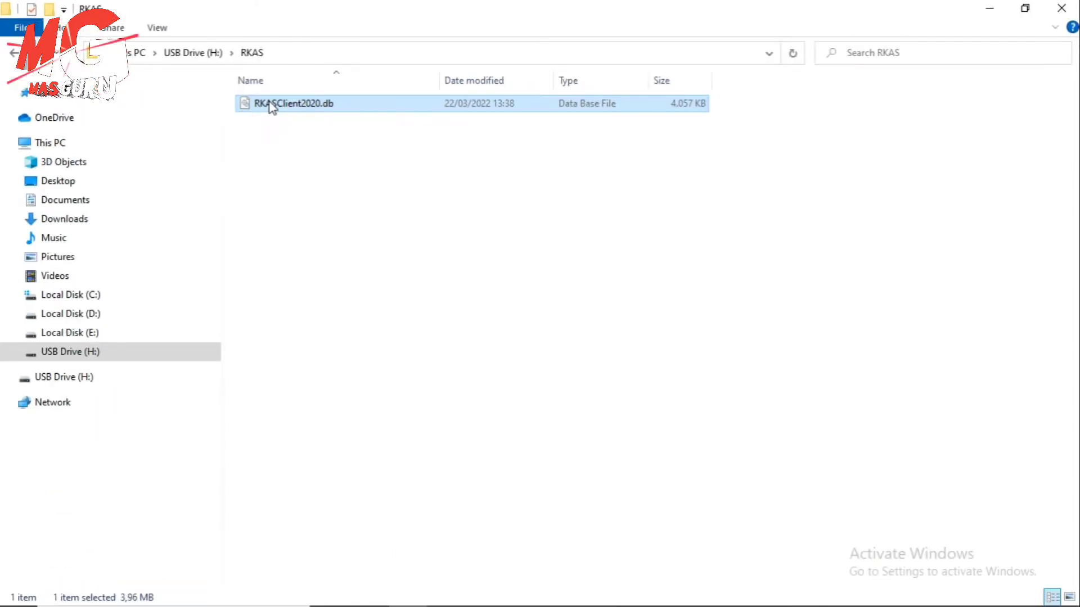
{"action": "right_click", "coordinate": [269, 103]}
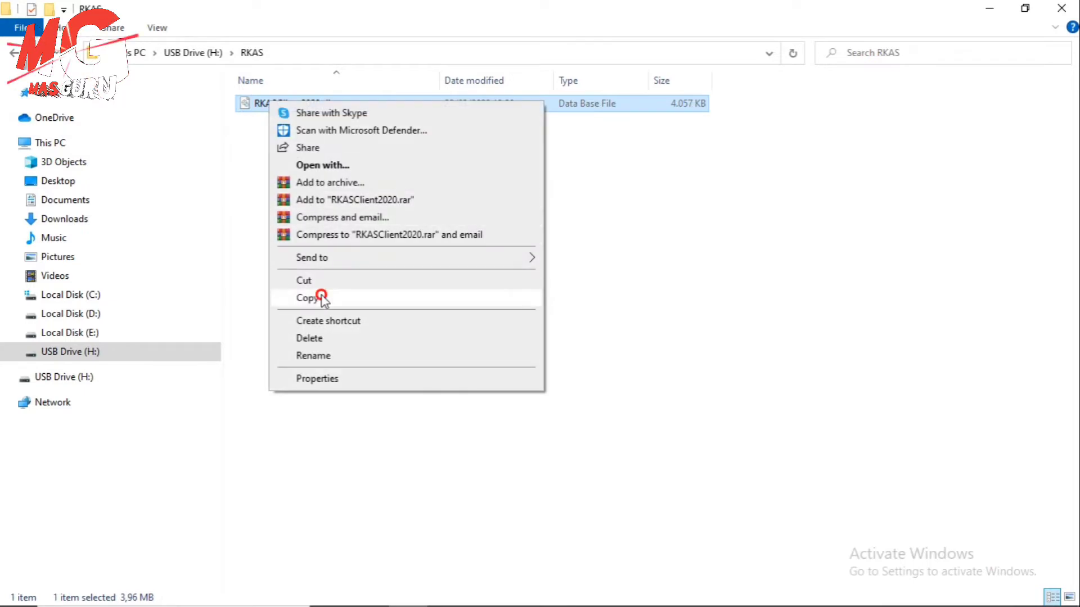
{"action": "left_click", "coordinate": [321, 298]}
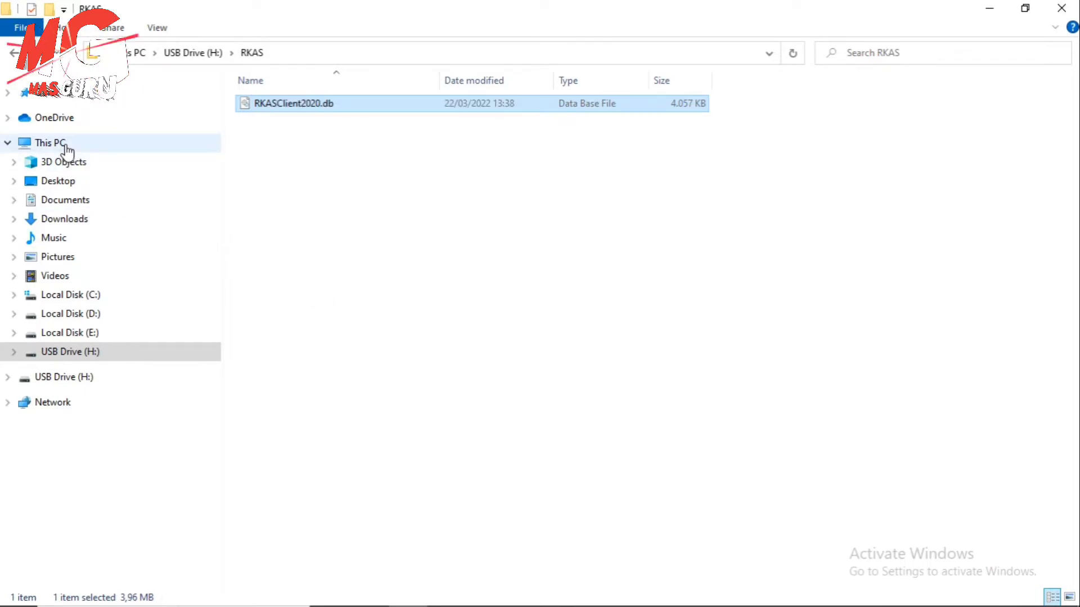
Dismiss the display projection panel and show the This PC overview
{"action": "key", "text": "super+p"}
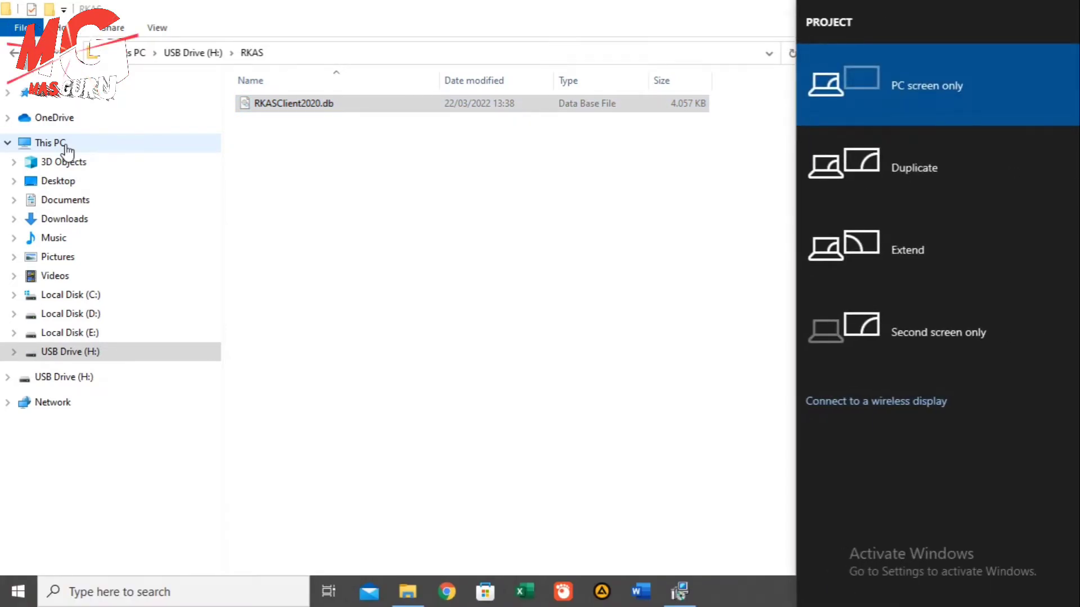
{"action": "left_click", "coordinate": [390, 183]}
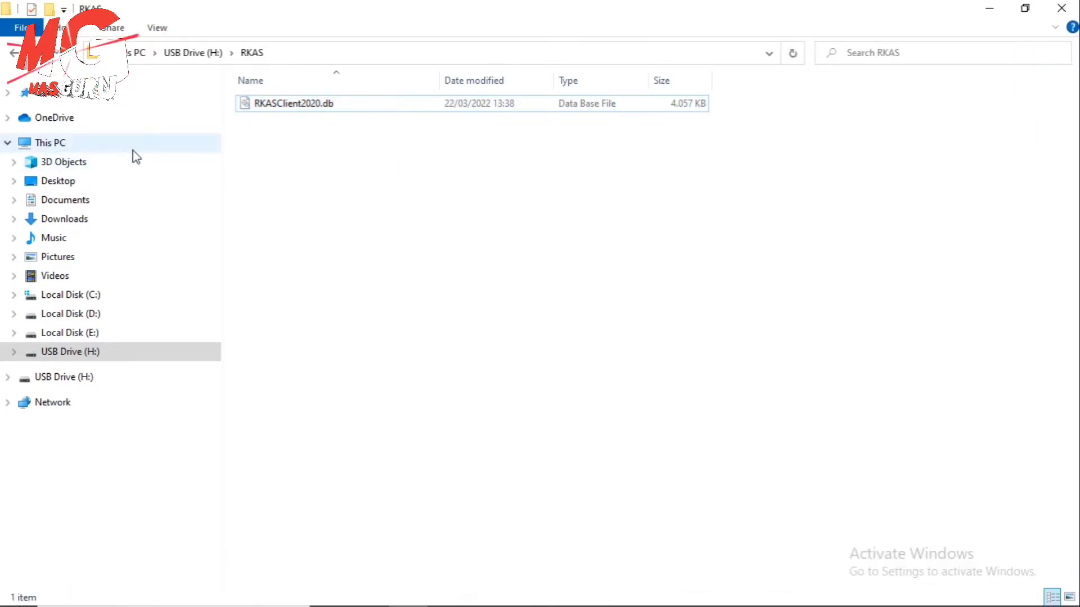
{"action": "left_click", "coordinate": [132, 151]}
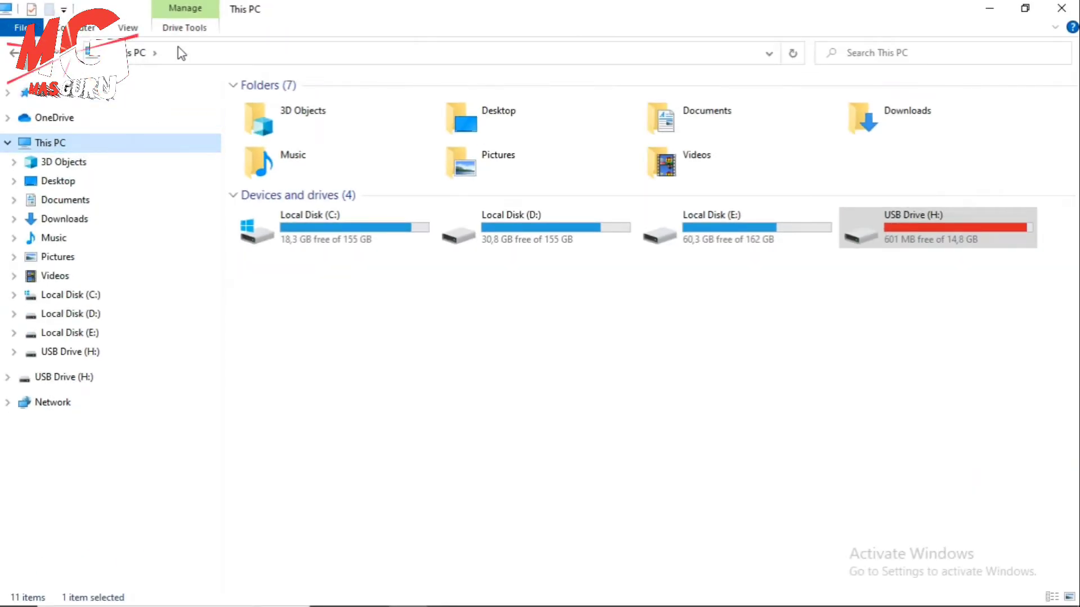
Go to the AppData Roaming folder via %appdata%
{"action": "left_click", "coordinate": [177, 47]}
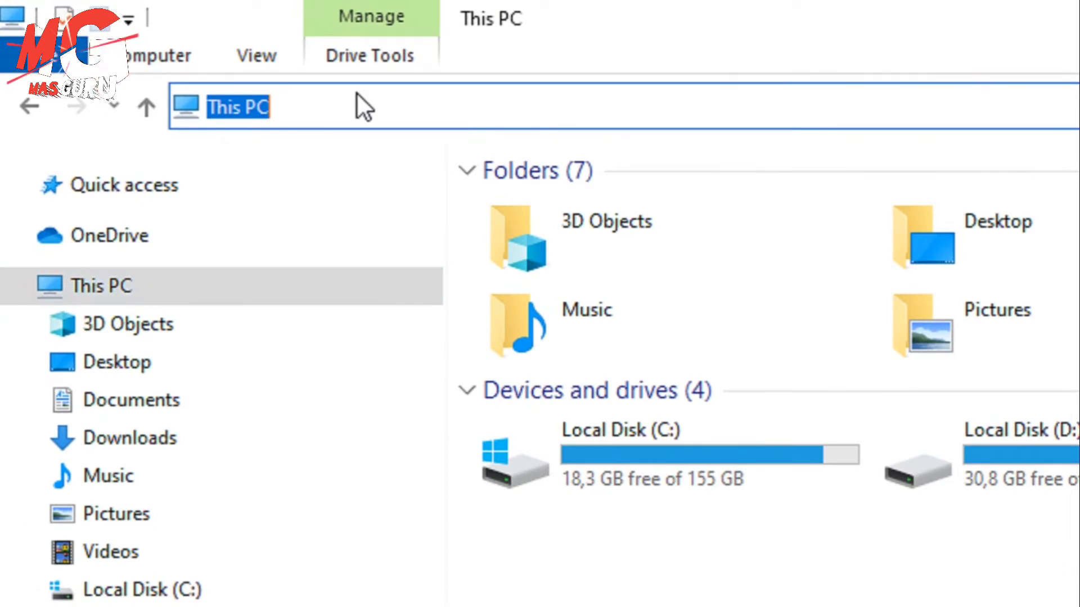
{"action": "type", "text": "%"}
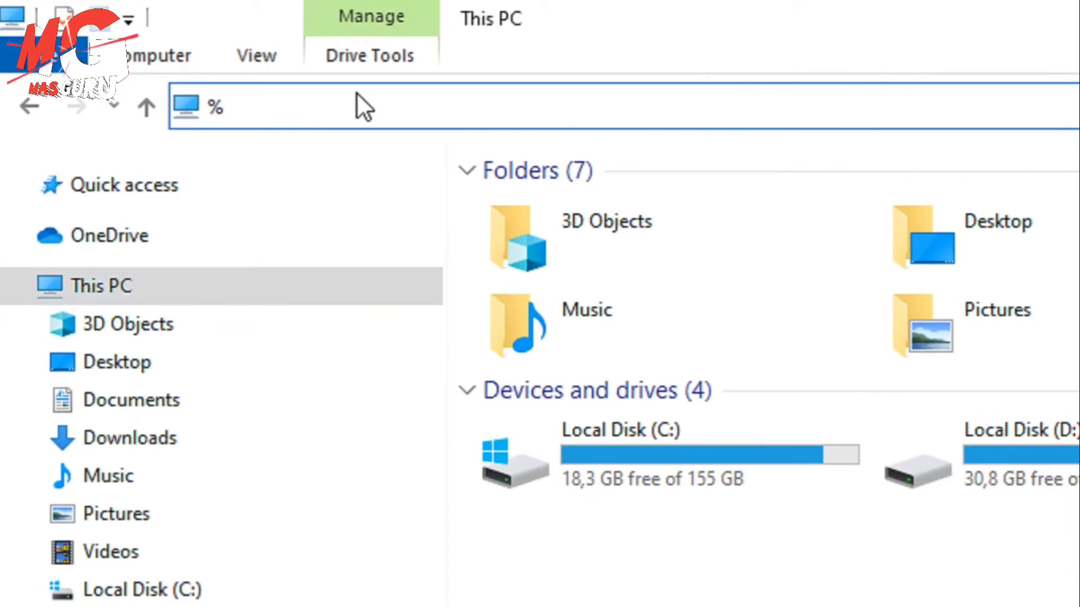
{"action": "type", "text": "appdata"}
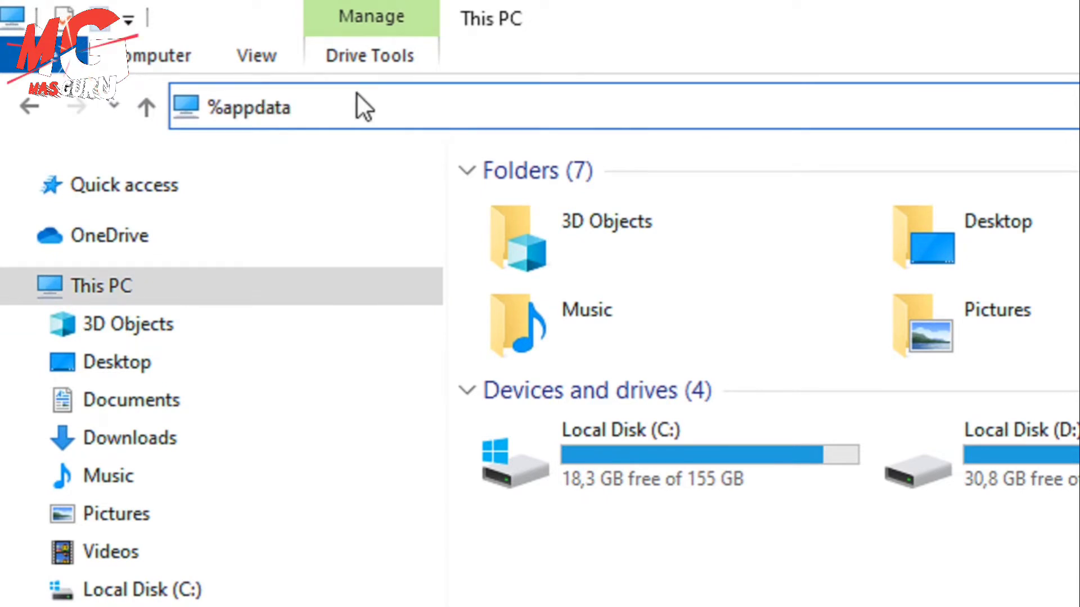
{"action": "type", "text": "%"}
{"action": "key", "text": "Return"}
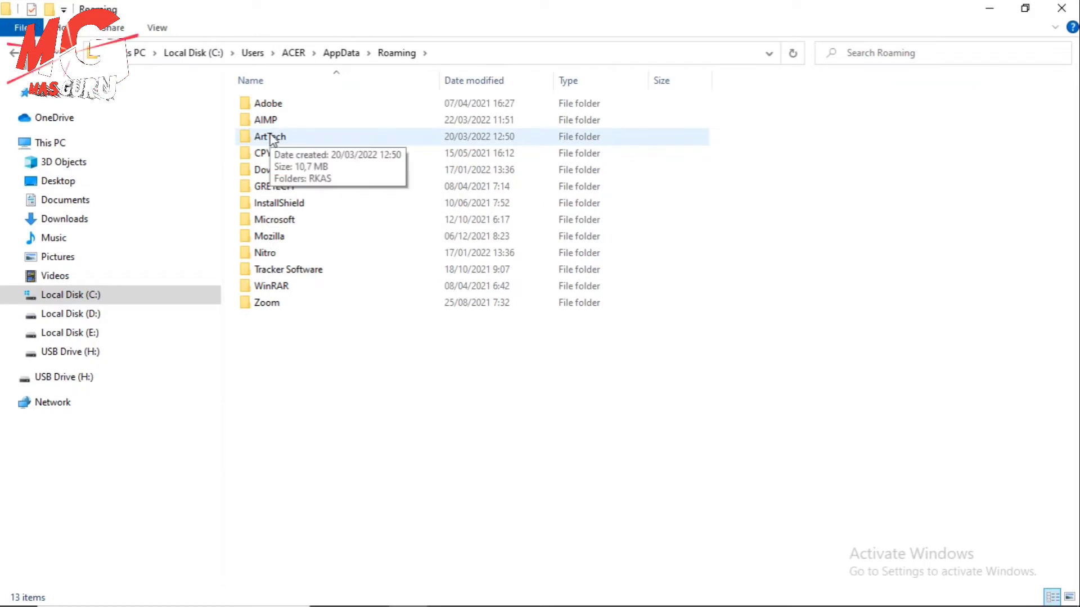
Paste RKASClient2020.db into ArtTech\RKAS and close File Explorer
{"action": "left_click", "coordinate": [313, 143]}
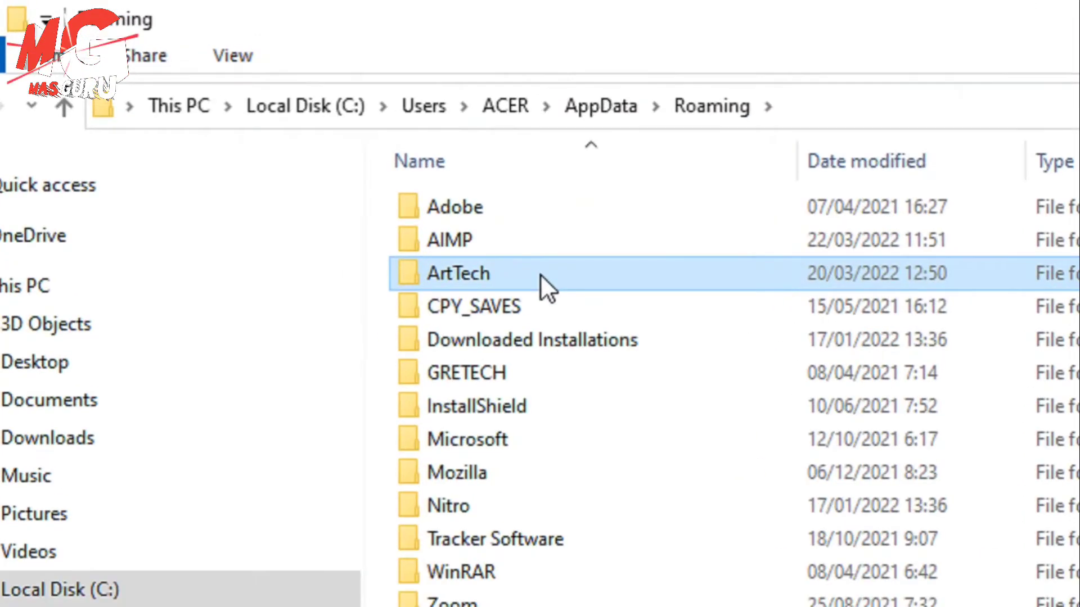
{"action": "double_click", "coordinate": [541, 284]}
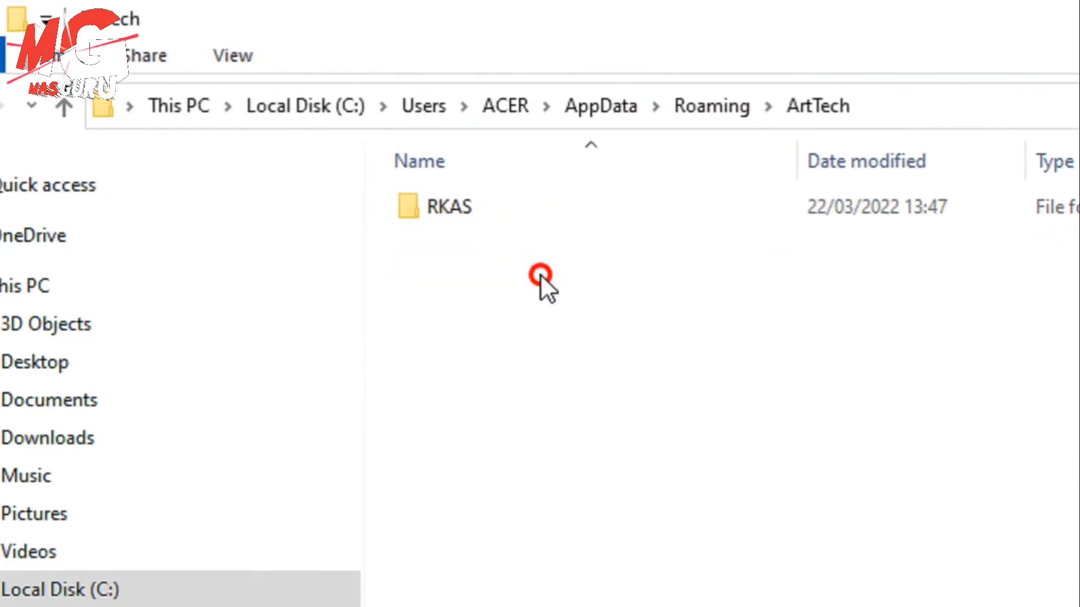
{"action": "double_click", "coordinate": [488, 194]}
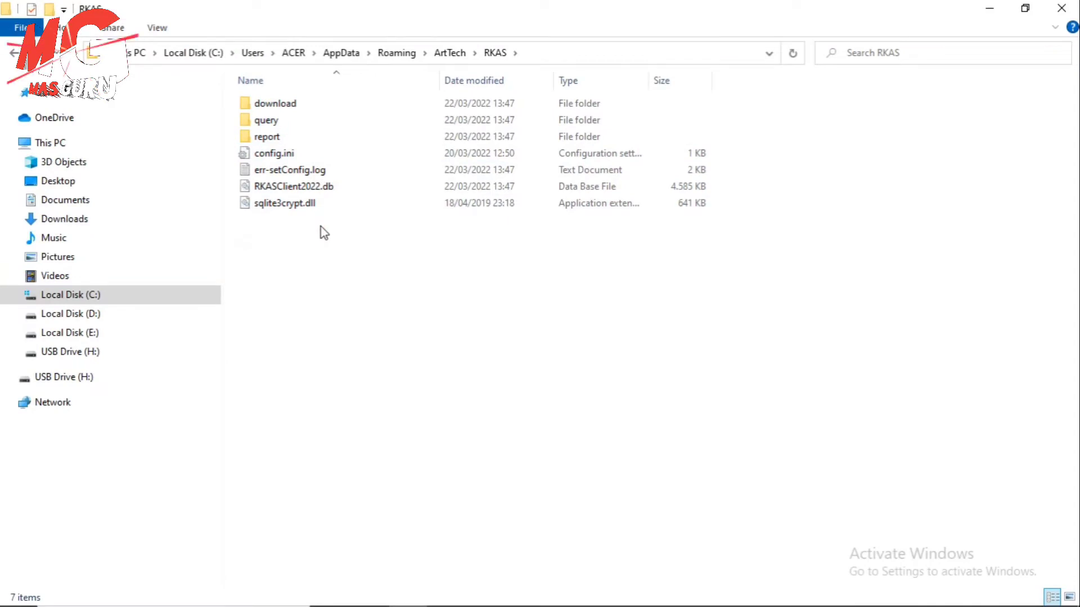
{"action": "key", "text": "ctrl+v"}
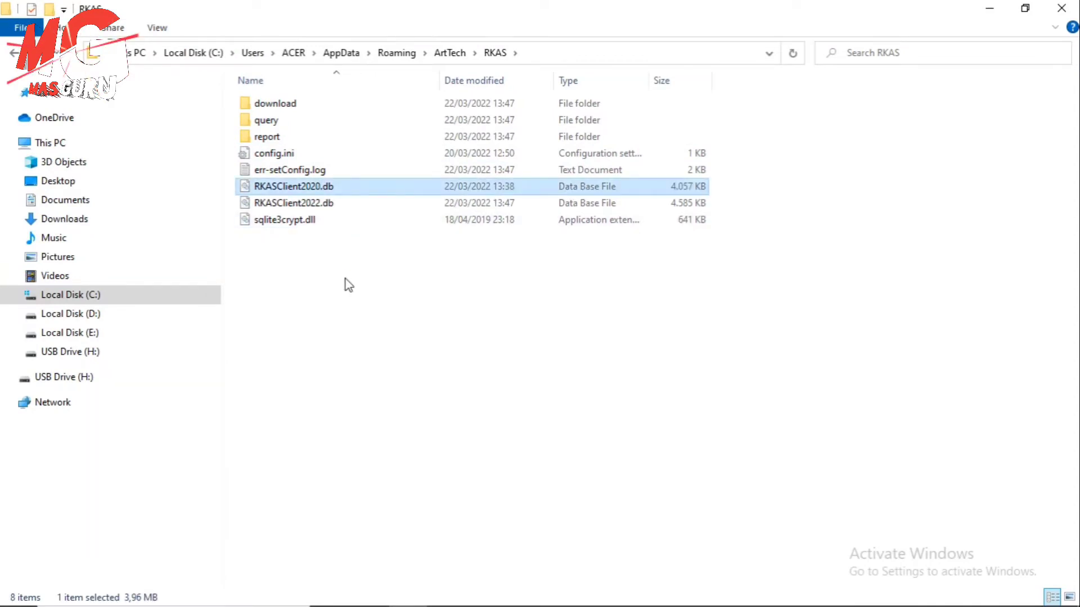
{"action": "left_click", "coordinate": [346, 280]}
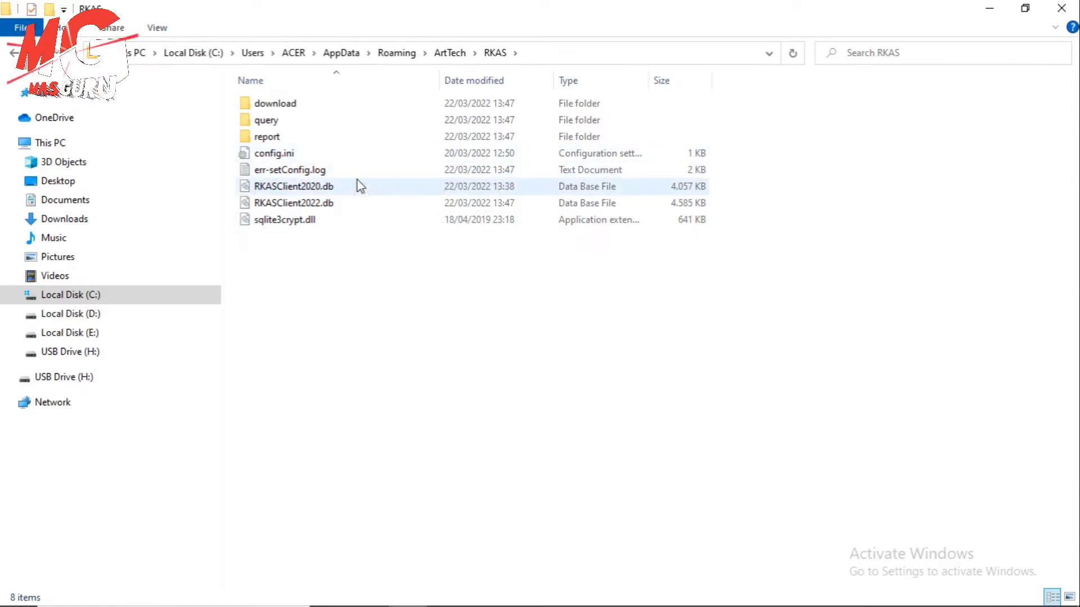
{"action": "left_click", "coordinate": [1051, 10]}
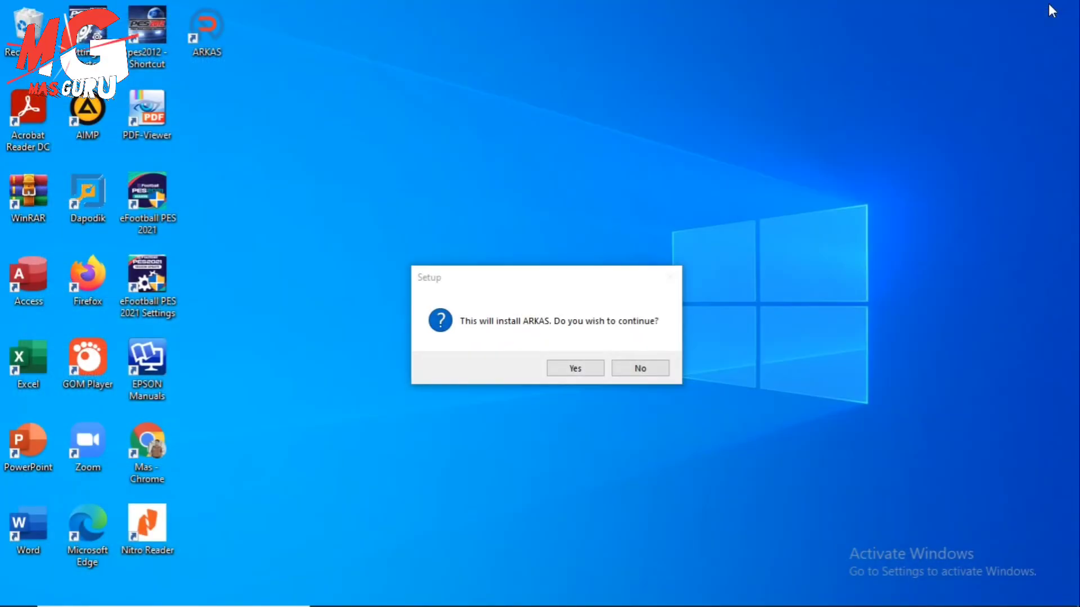
Decline reinstalling ARKAS and launch ARKAS 3.3 from the desktop shortcut
{"action": "left_click", "coordinate": [645, 338]}
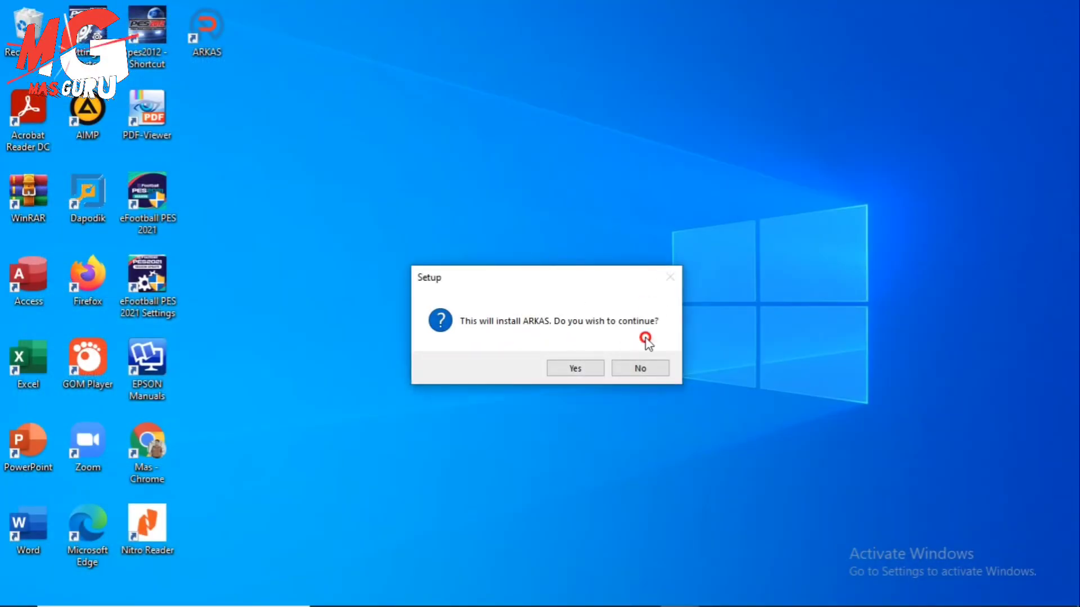
{"action": "left_click", "coordinate": [641, 368]}
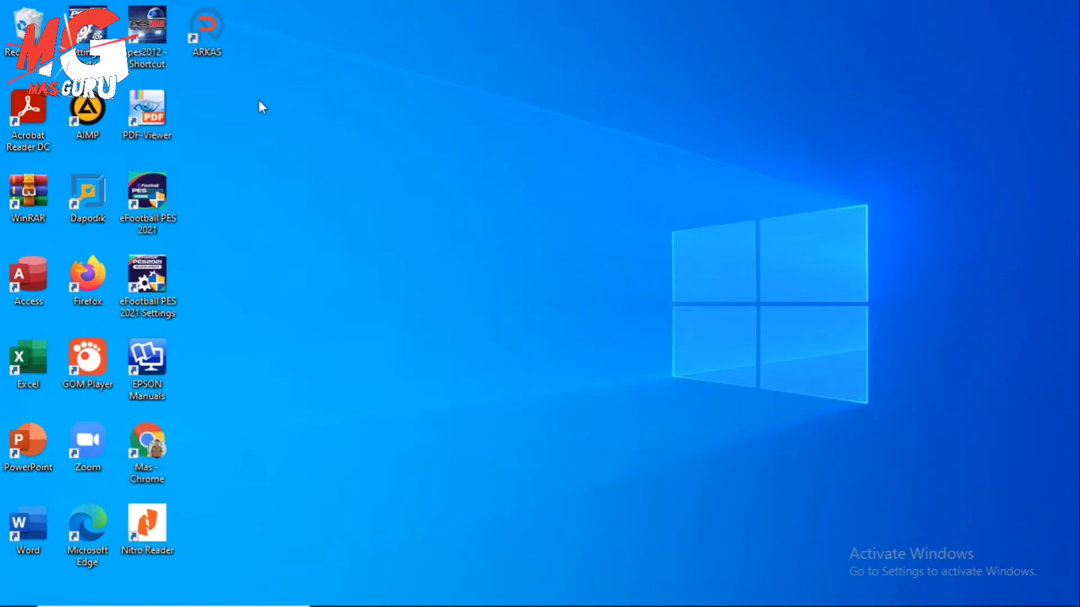
{"action": "double_click", "coordinate": [210, 39]}
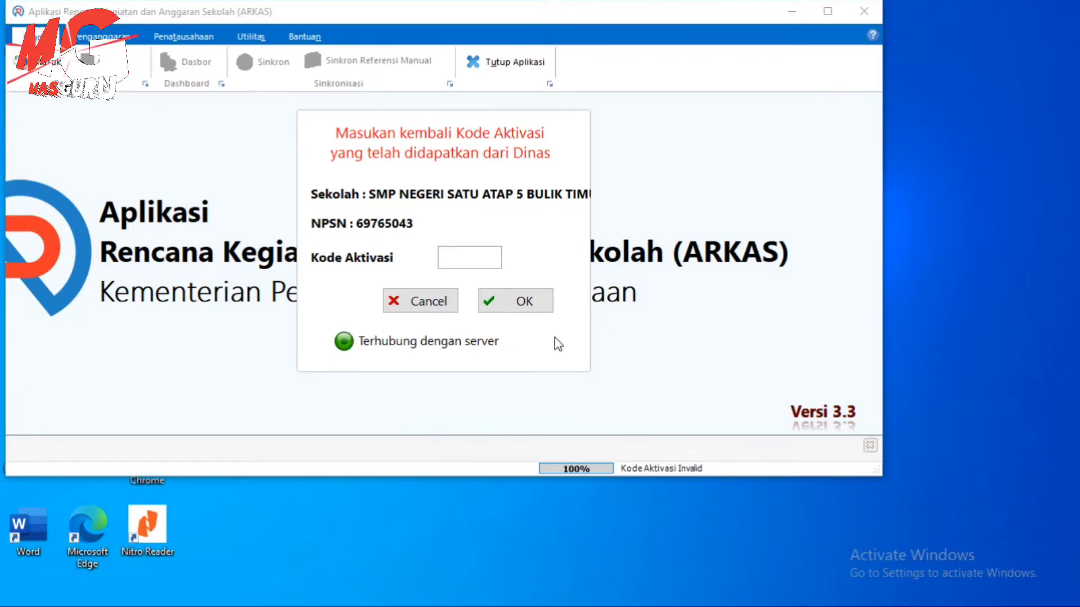
Enter the activation code, dismiss the invalid-code error, and submit the corrected code
{"action": "left_click", "coordinate": [484, 265]}
{"action": "left_click", "coordinate": [519, 291]}
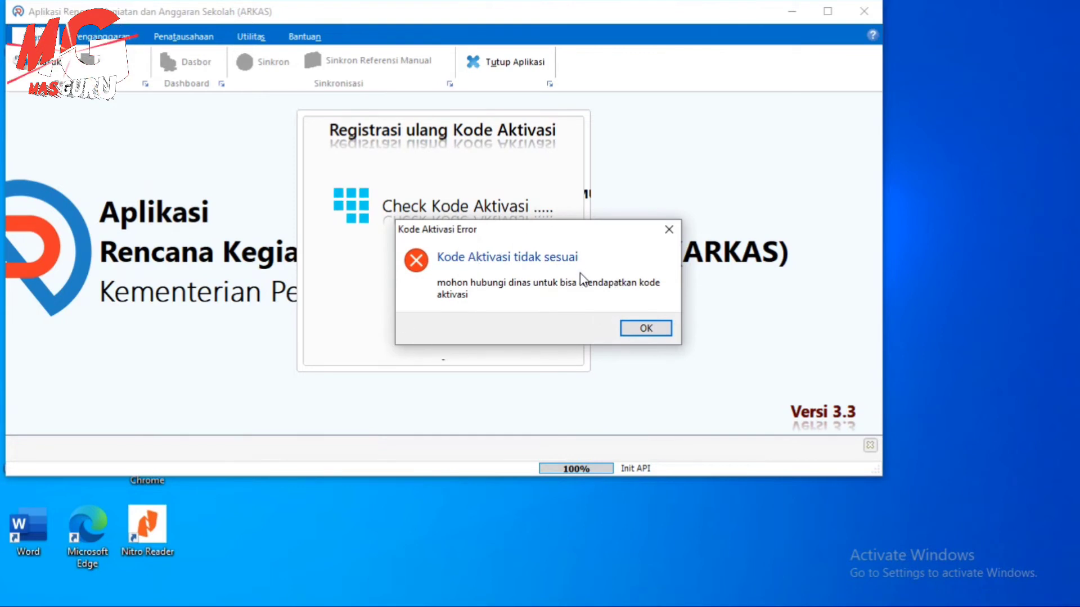
{"action": "left_click", "coordinate": [646, 329]}
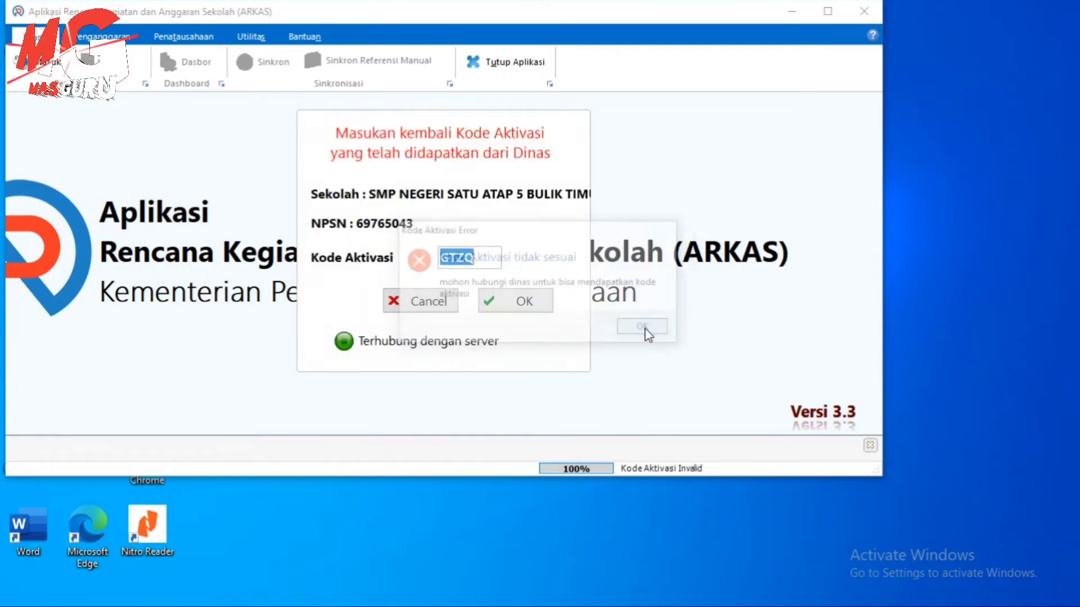
{"action": "key", "text": "BackSpace"}
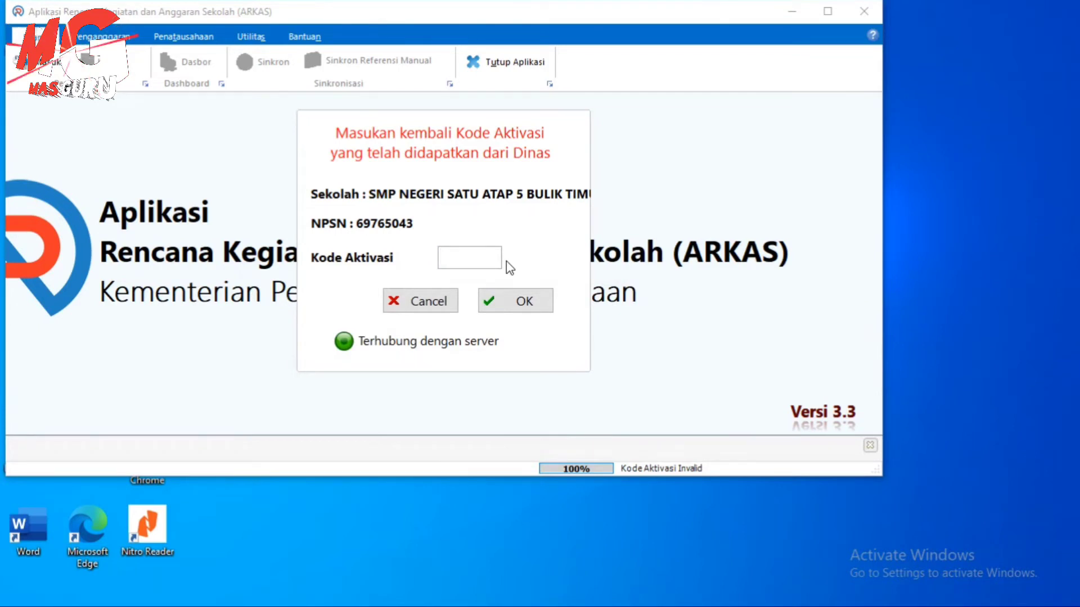
{"action": "left_click", "coordinate": [515, 302]}
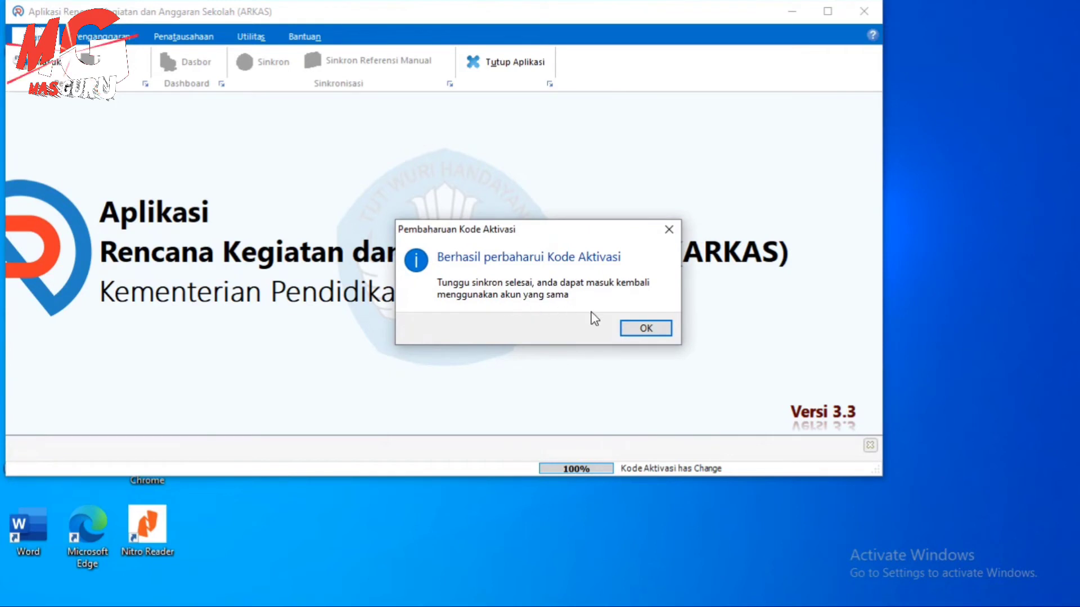
Acknowledge the activation success message and, once sync finishes, open the Masuk login form
{"action": "left_click", "coordinate": [657, 333]}
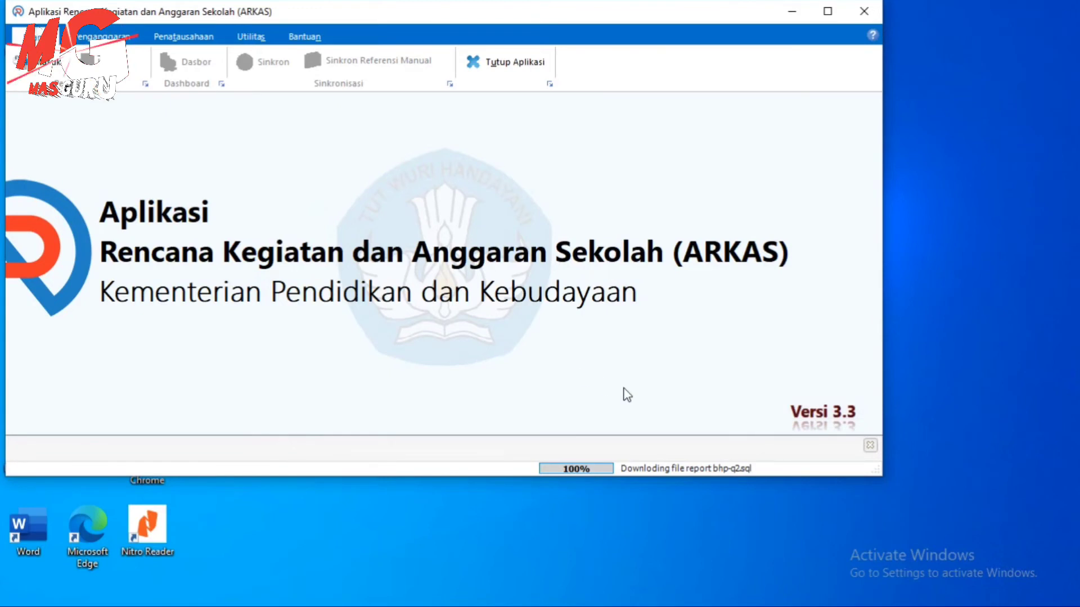
{"action": "left_click", "coordinate": [54, 71]}
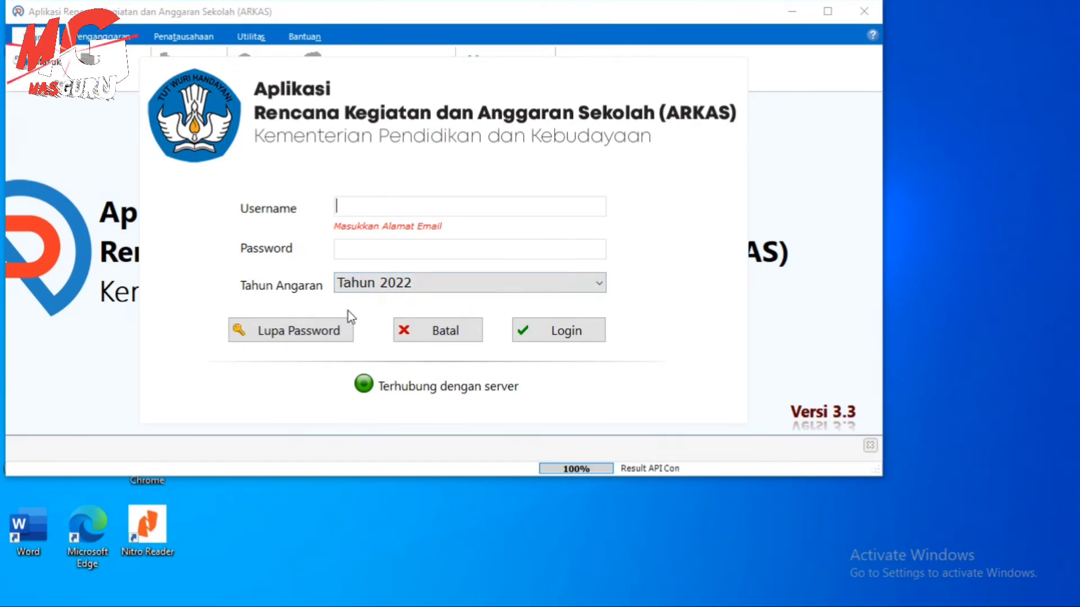
Use Lupa Password to request a reset for the account email in Username
{"action": "left_click", "coordinate": [338, 333]}
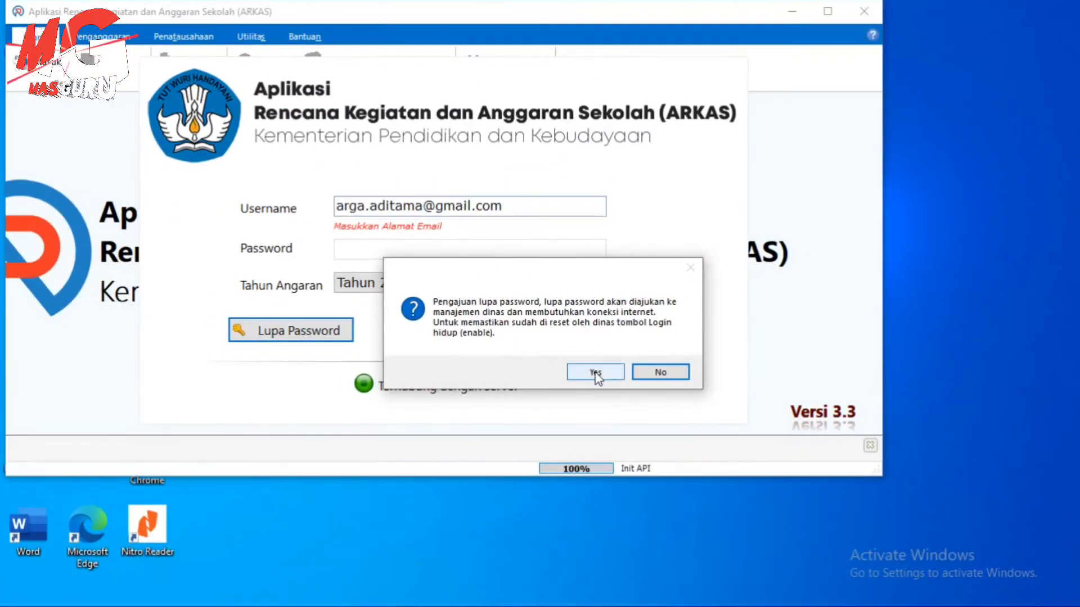
Confirm the forgotten-password request with Yes and acknowledge the Informasi lupa password message
{"action": "left_click", "coordinate": [681, 365]}
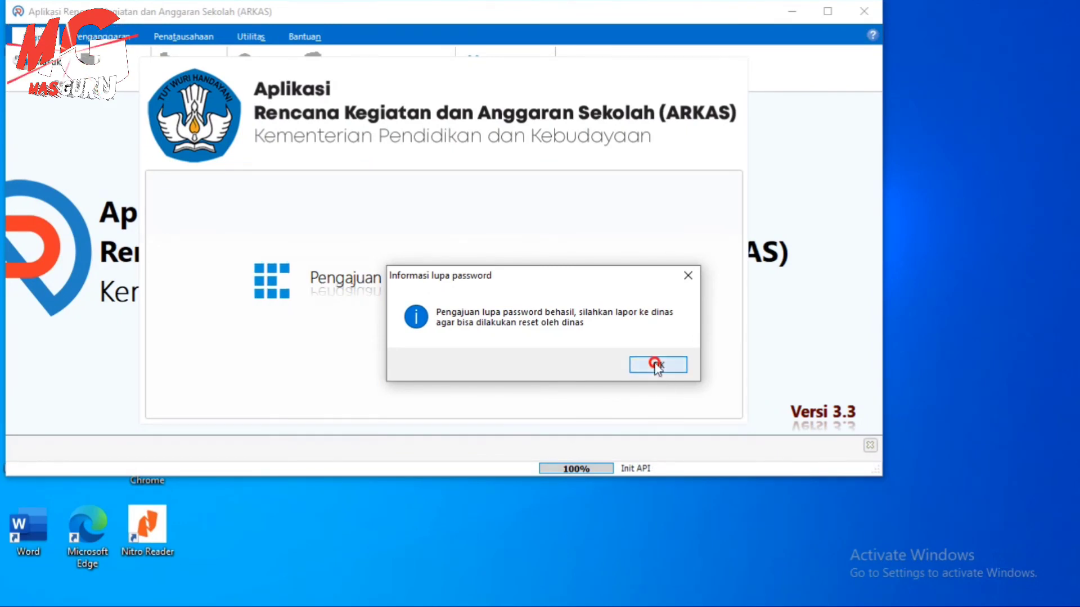
{"action": "left_click", "coordinate": [657, 367]}
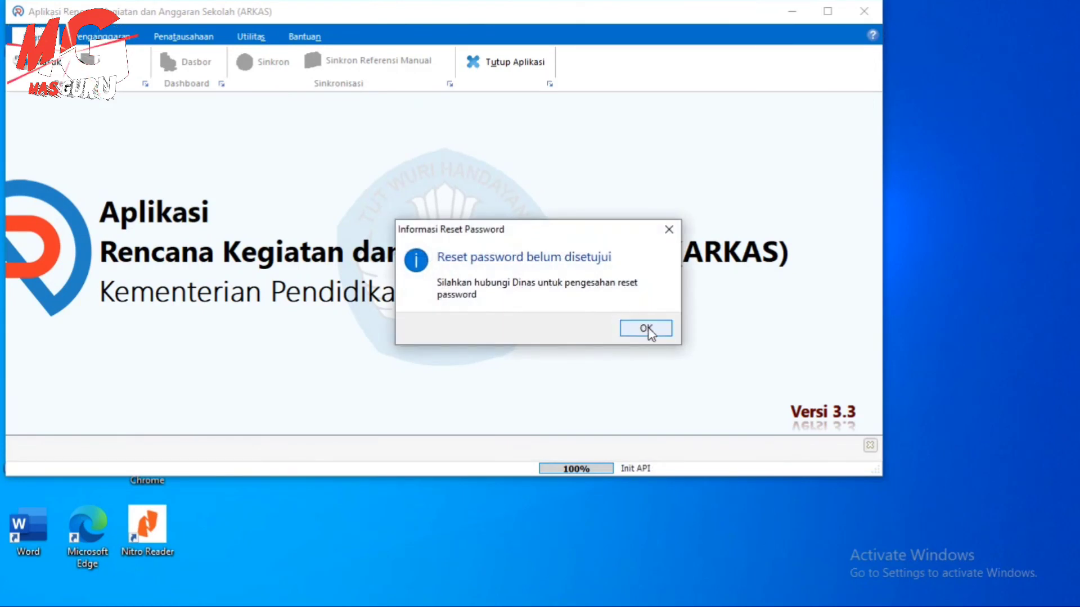
Dismiss the Reset Password notice and select the empty Username and Password fields
{"action": "left_click", "coordinate": [646, 329]}
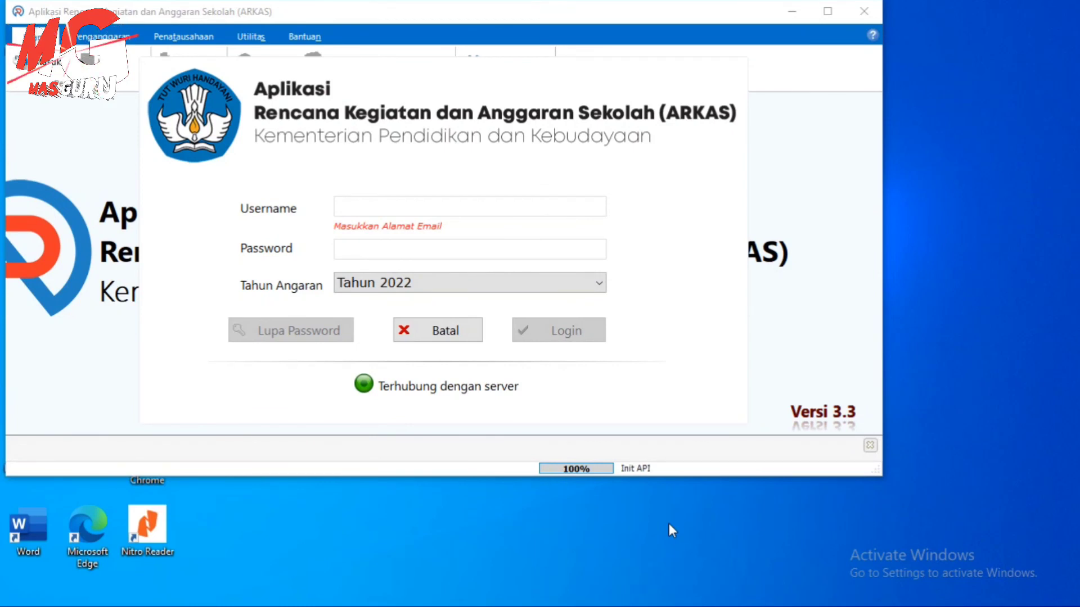
{"action": "left_click", "coordinate": [352, 198]}
{"action": "left_click", "coordinate": [369, 252]}
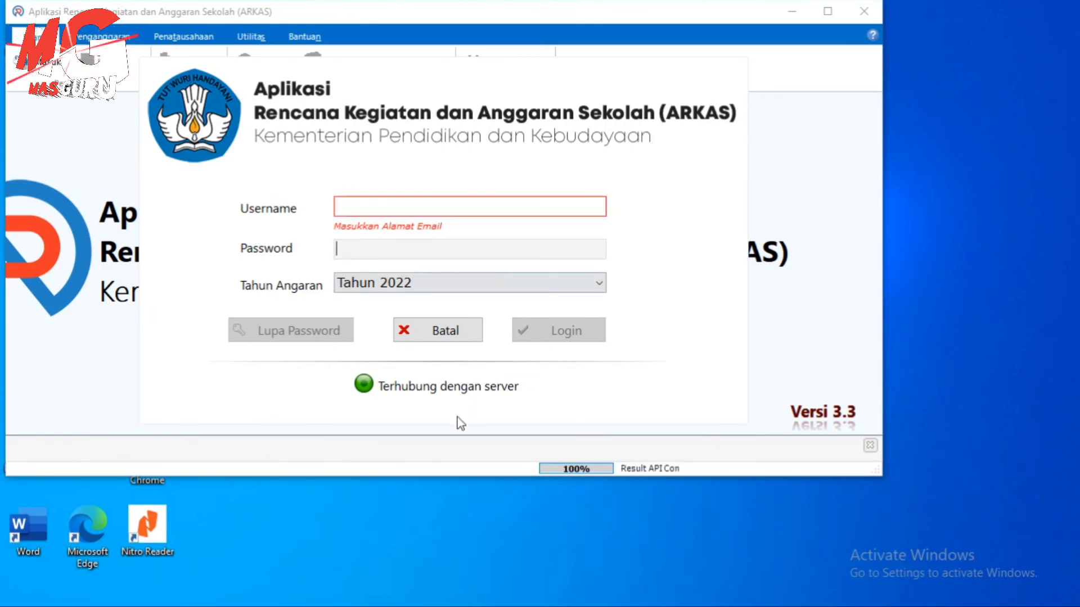